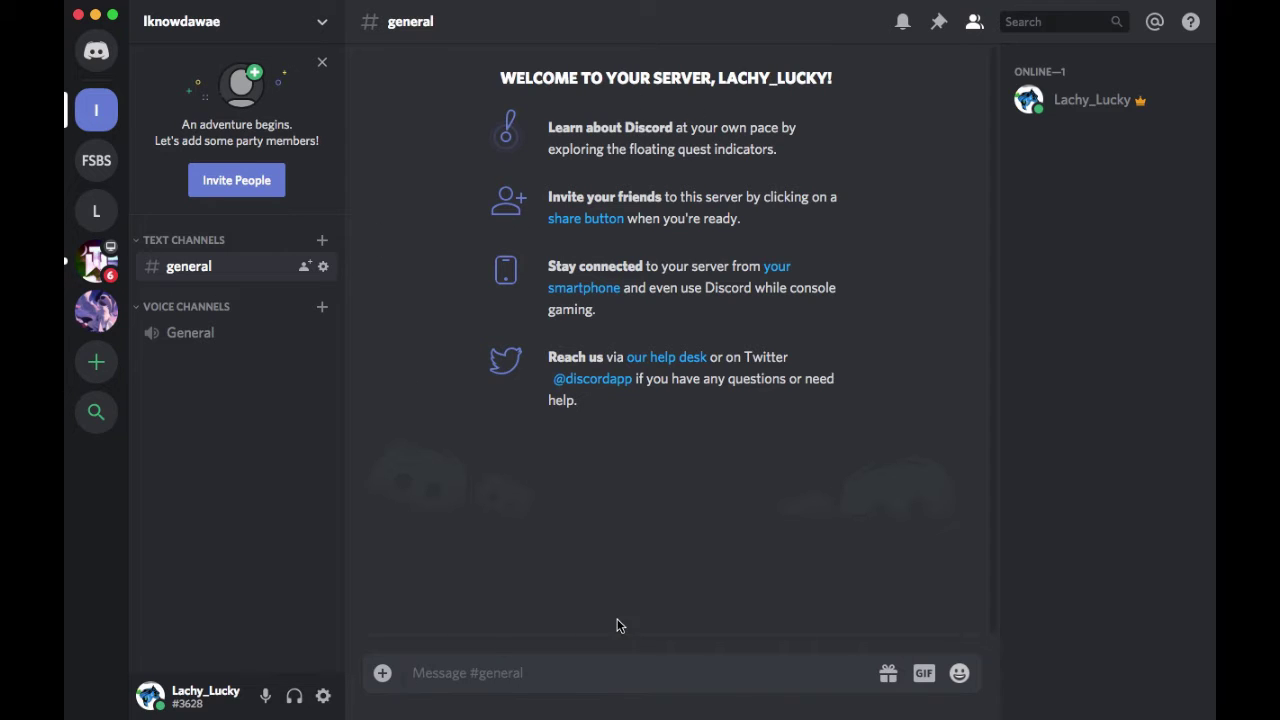
# - Send the message "Words or anything" in the general text channel
pyautogui.write('Words o ran')
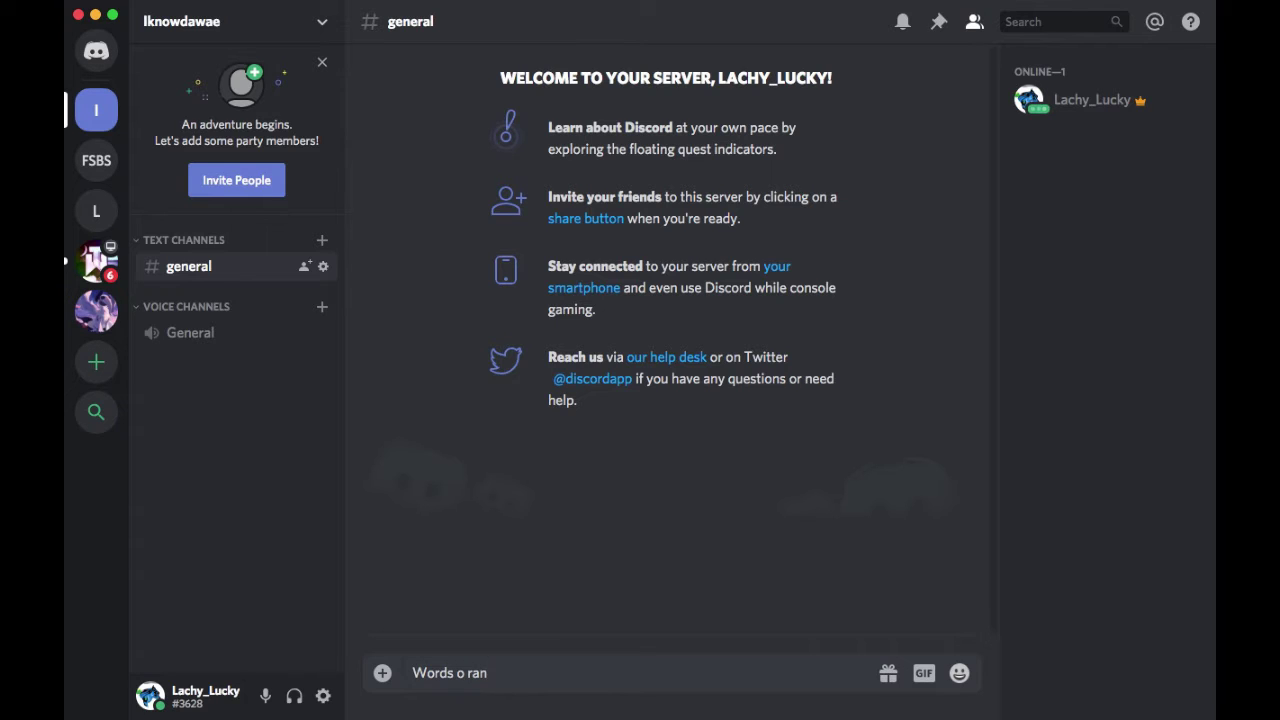
pyautogui.press('BackSpace')
pyautogui.press('BackSpace')
pyautogui.write('anything')
pyautogui.press('Return')
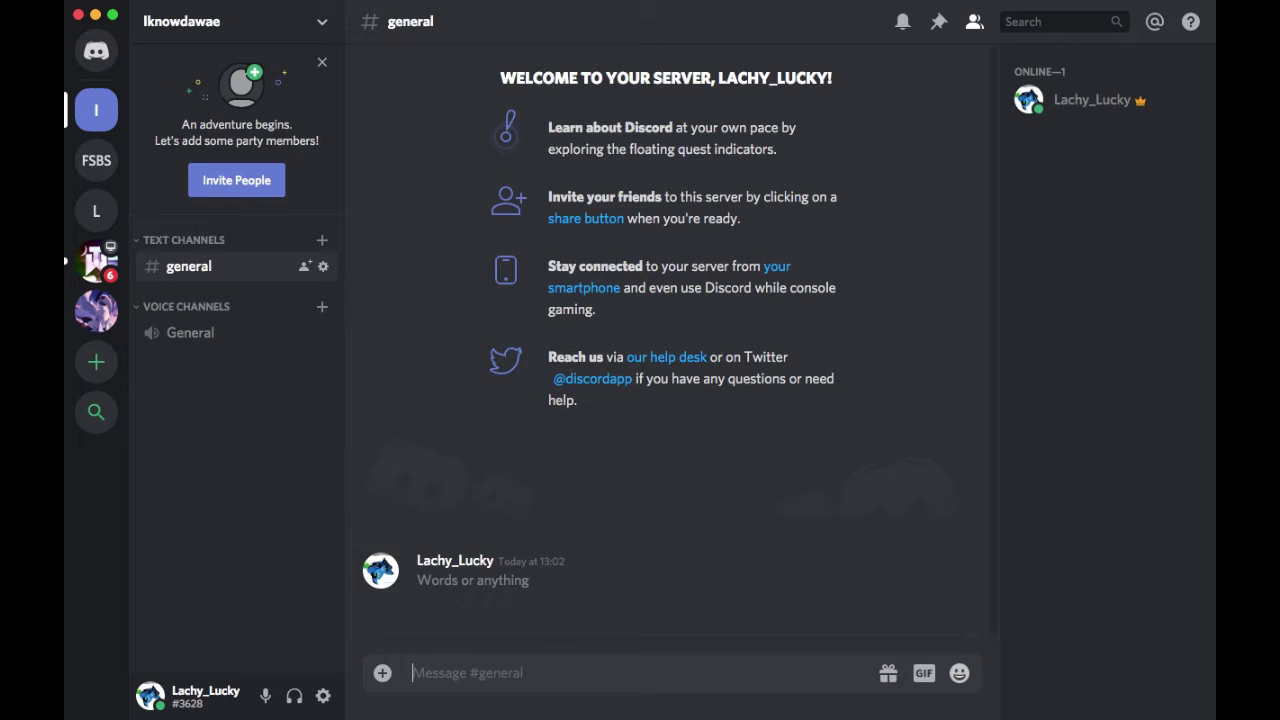
# - Open the role settings of the Iknowdawae server and add a new role
pyautogui.click(323, 268)
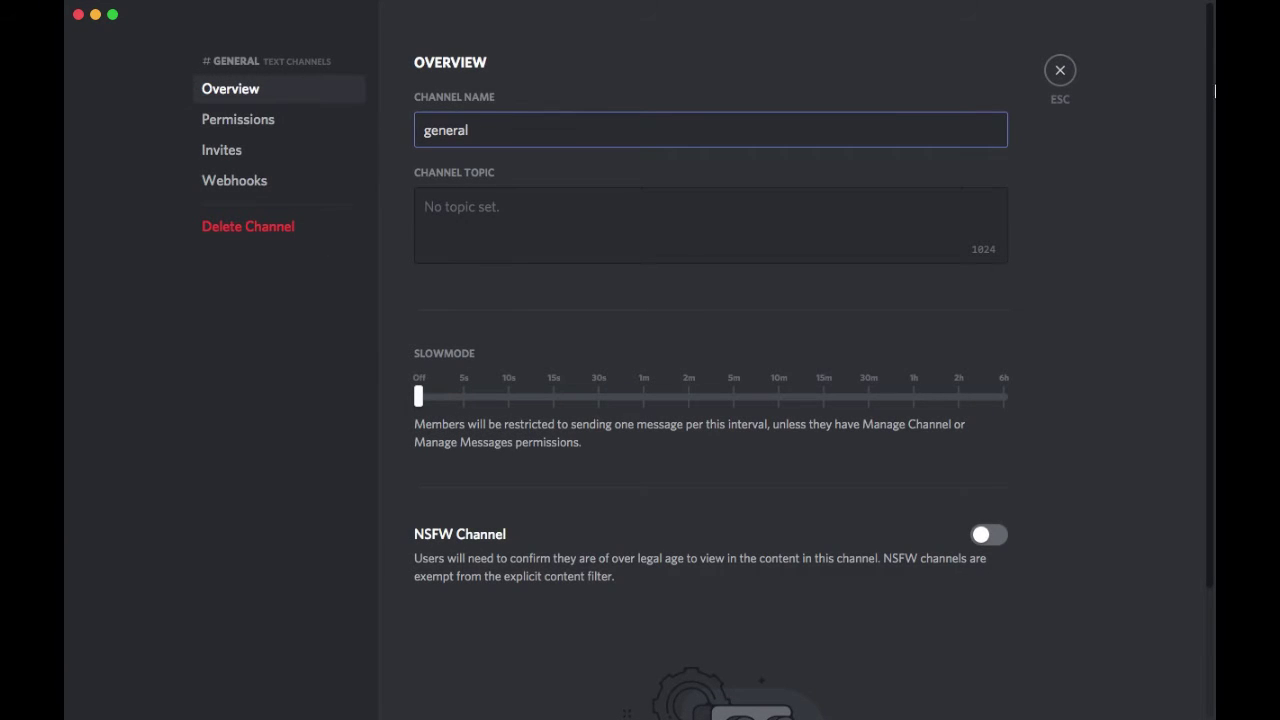
pyautogui.click(1060, 74)
pyautogui.click(190, 22)
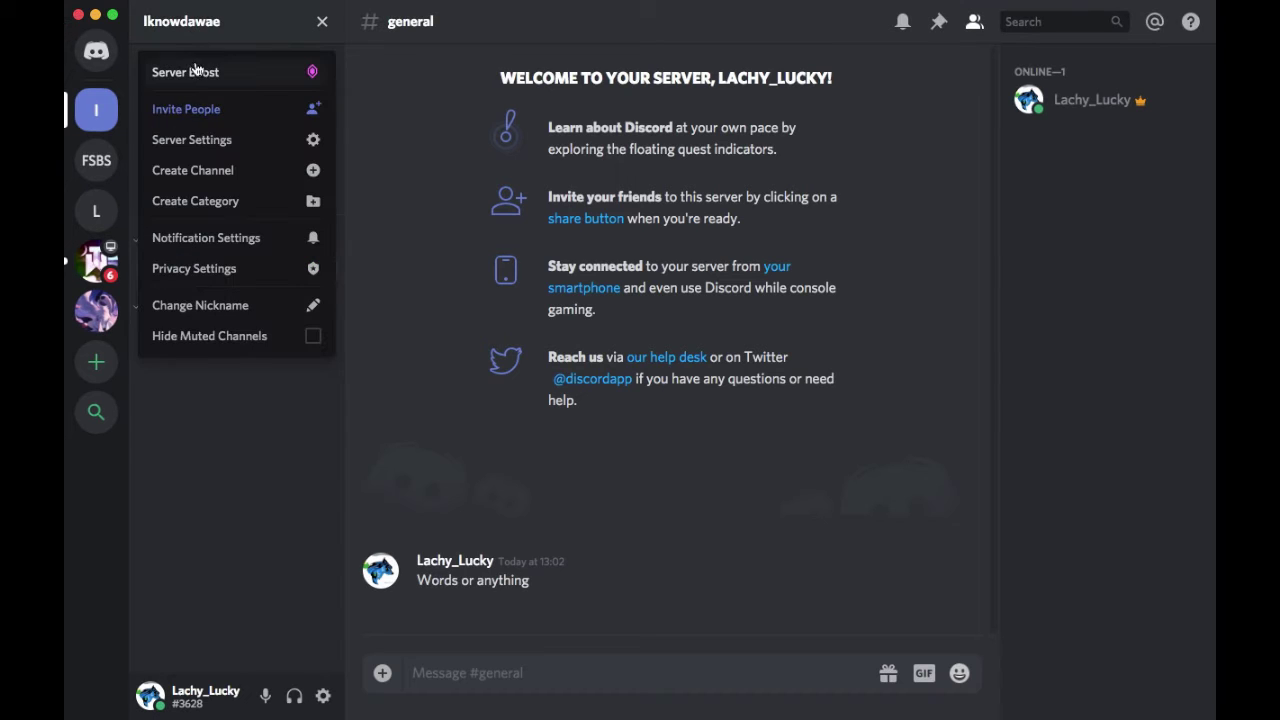
pyautogui.click(211, 141)
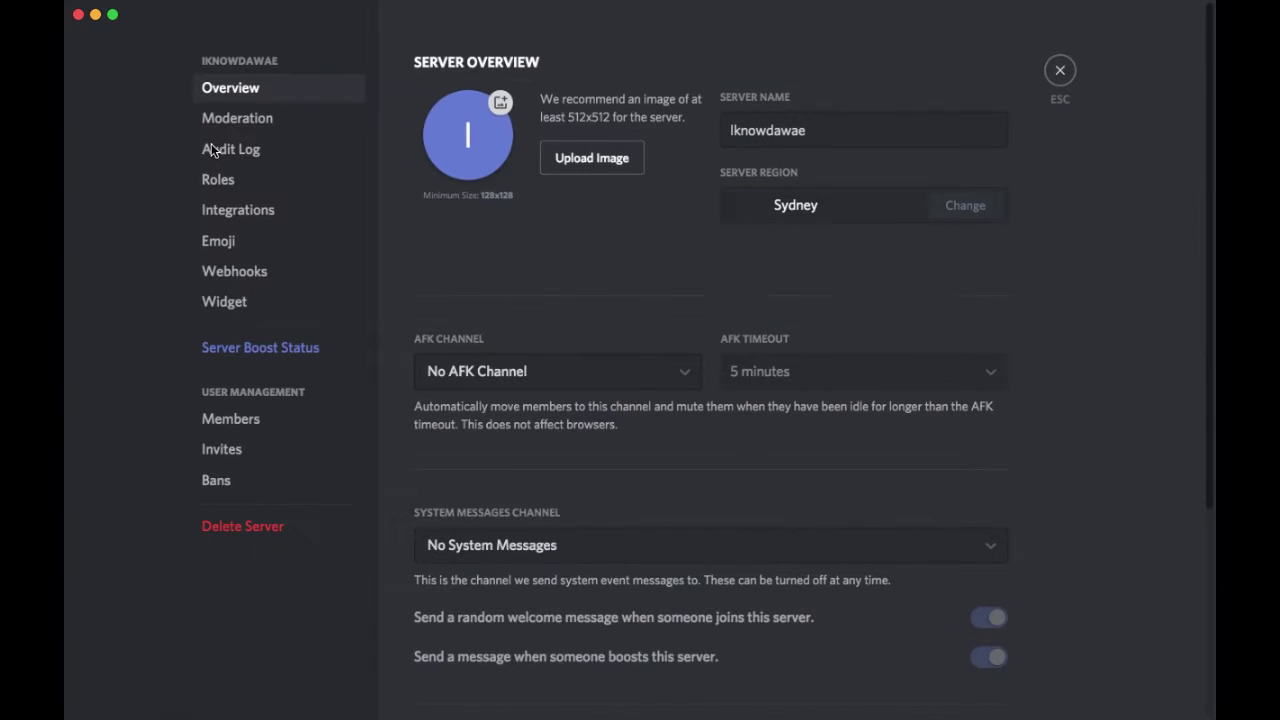
pyautogui.click(281, 182)
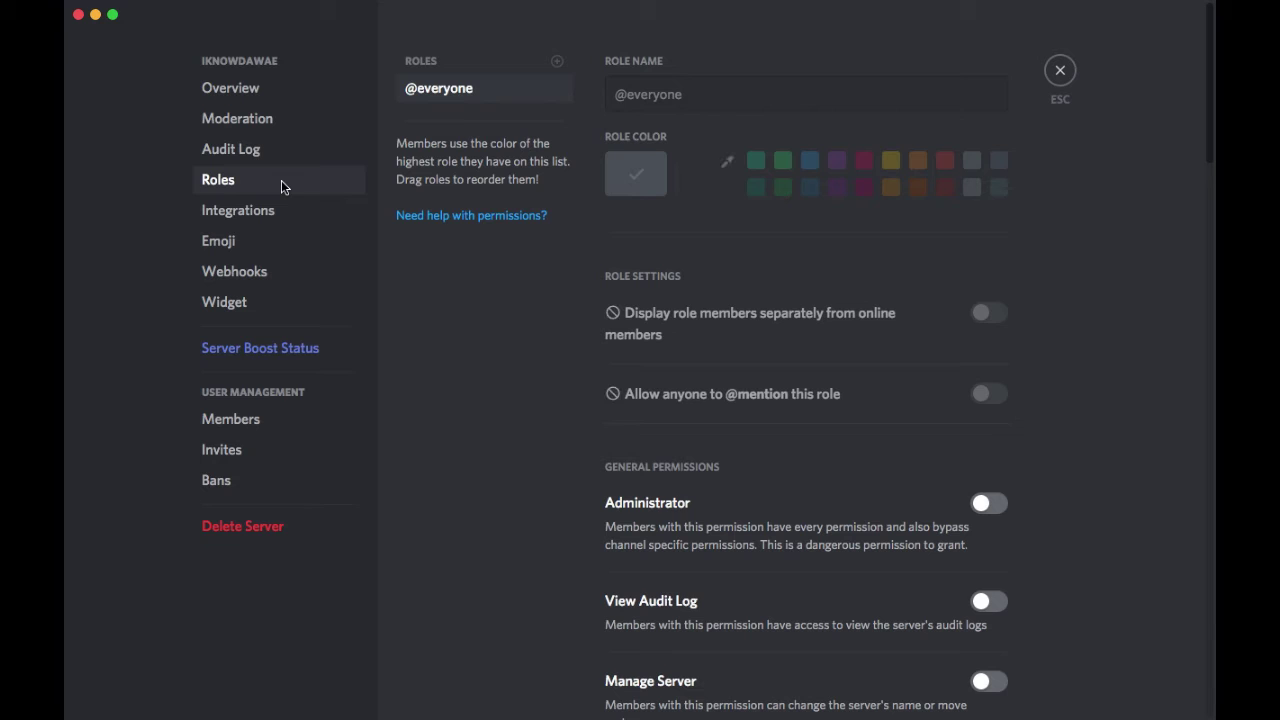
pyautogui.click(557, 62)
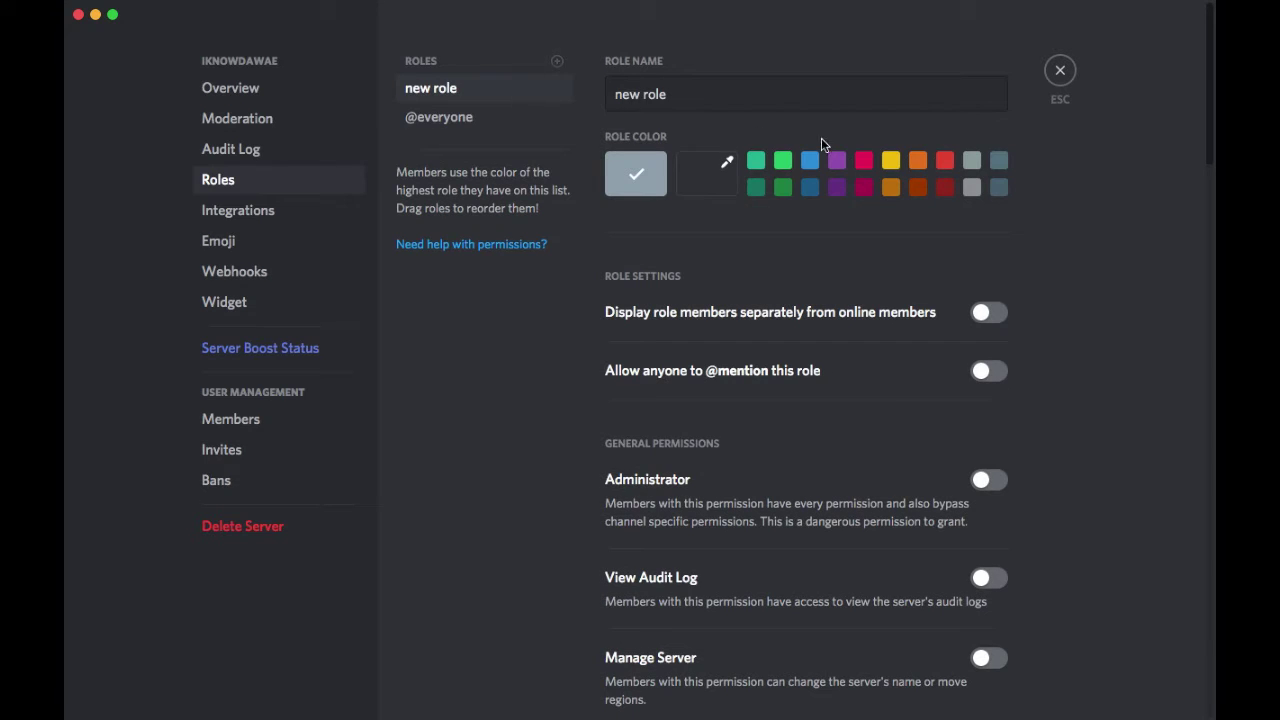
# - Name the new role #1 and give it the bright yellow role colour
pyautogui.click(751, 92)
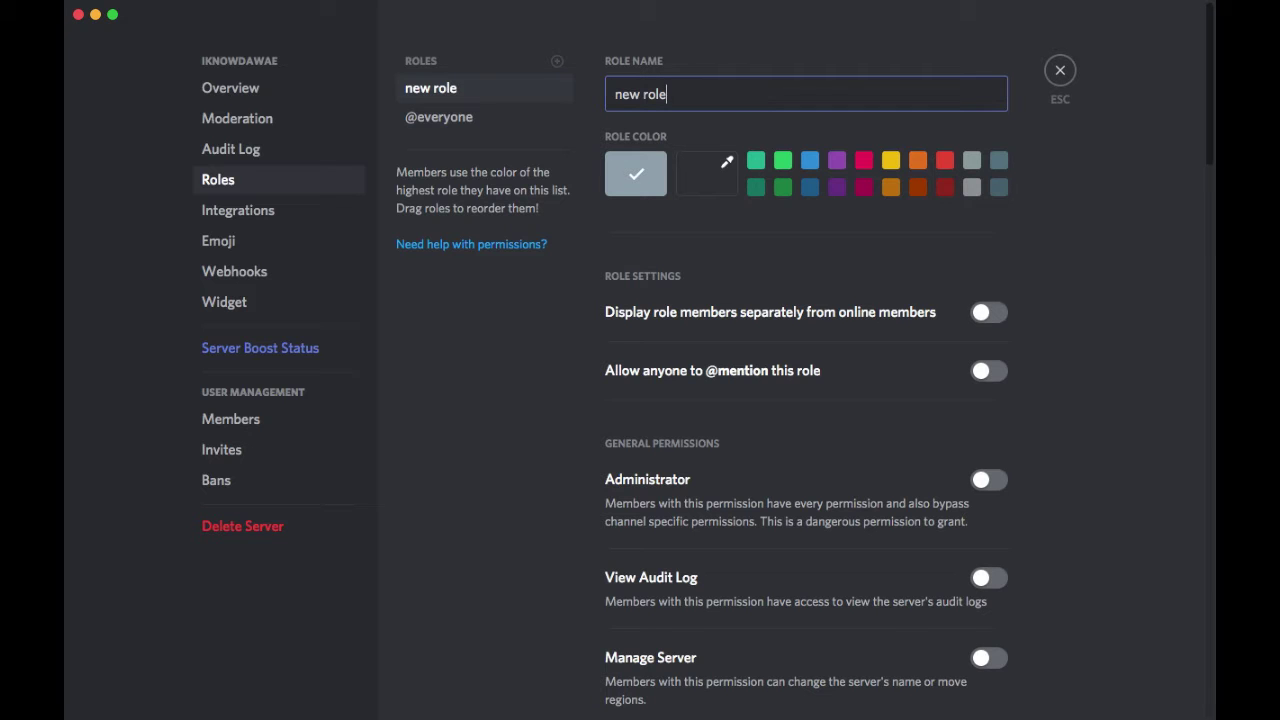
pyautogui.press('BackSpace')
pyautogui.press('BackSpace')
pyautogui.press('BackSpace')
pyautogui.press('BackSpace')
pyautogui.press('BackSpace')
pyautogui.press('BackSpace')
pyautogui.press('BackSpace')
pyautogui.write('#1')
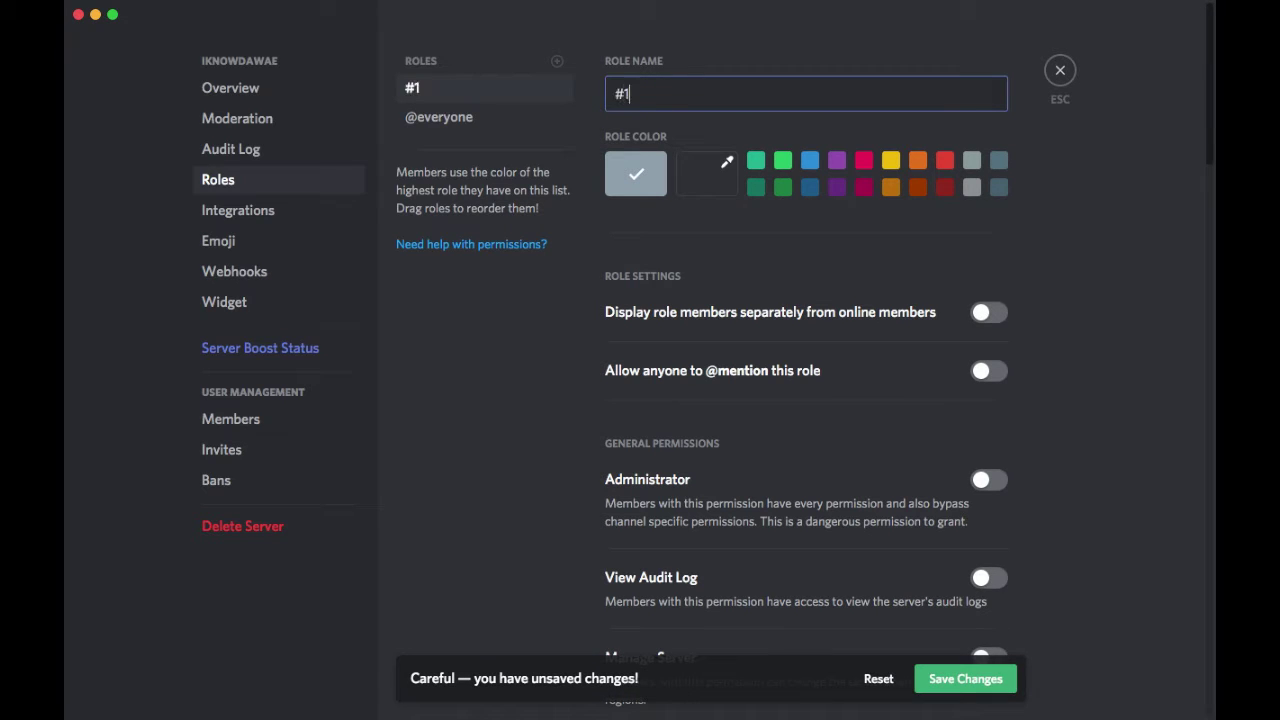
pyautogui.click(879, 166)
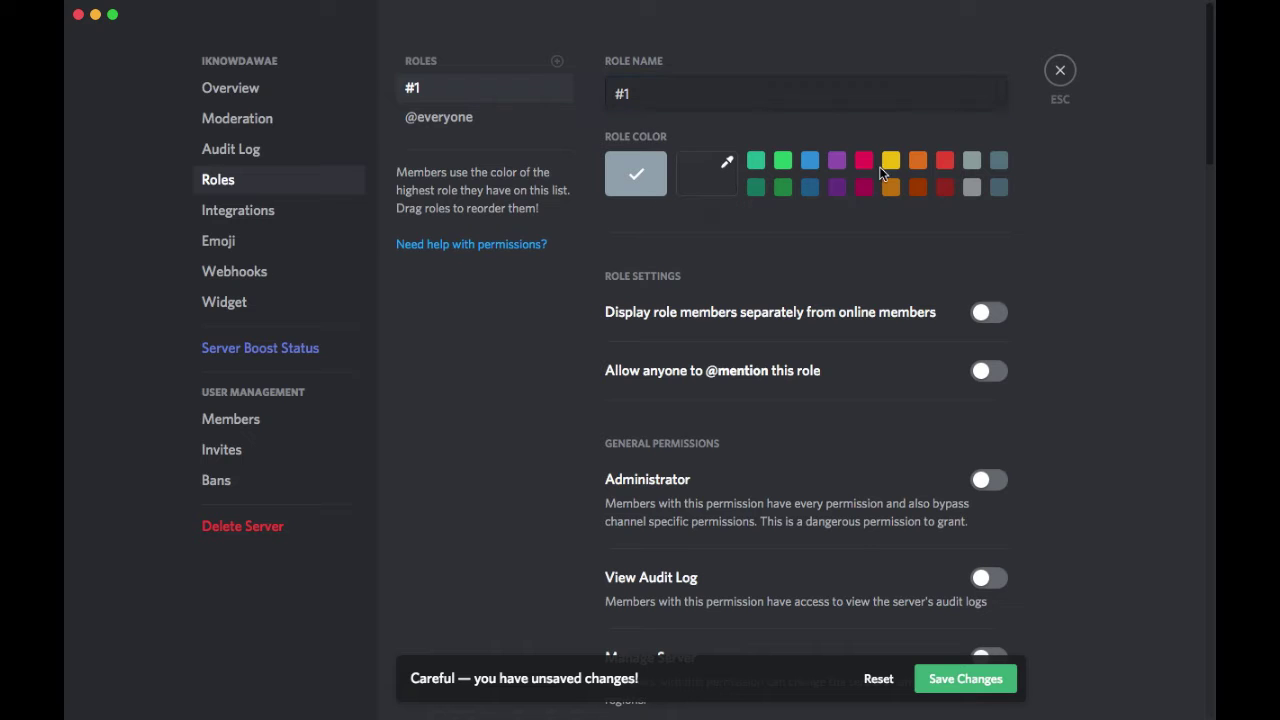
pyautogui.click(891, 166)
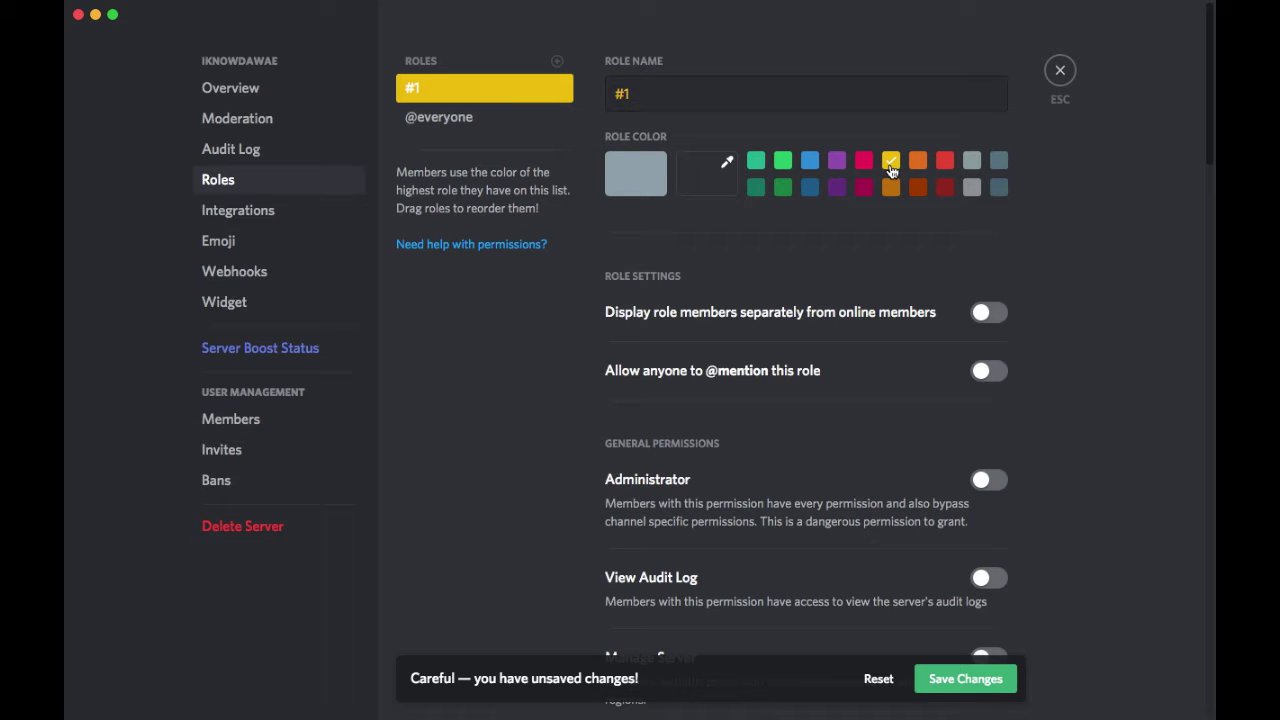
# - Display members of the #1 role separately from online members, save the changes, and leave the server settings
pyautogui.scroll(-5, 773, 308)
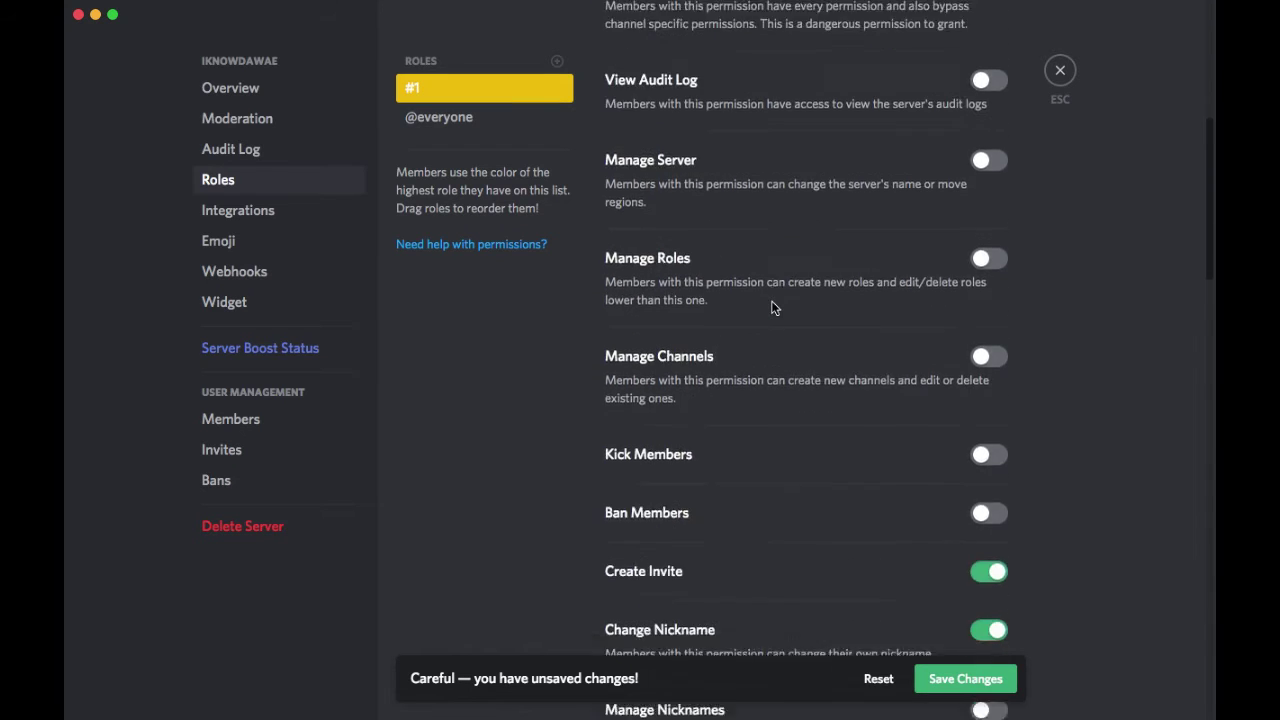
pyautogui.scroll(-3, 773, 308)
pyautogui.scroll(8, 771, 308)
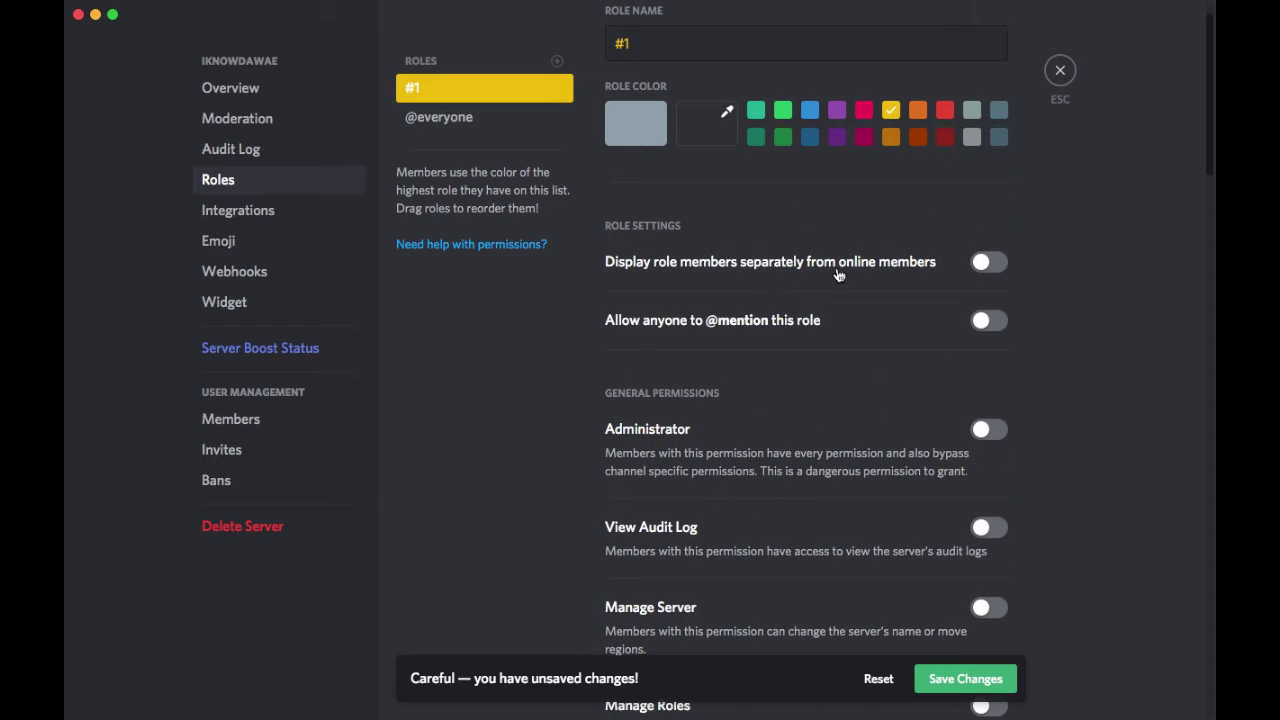
pyautogui.click(988, 263)
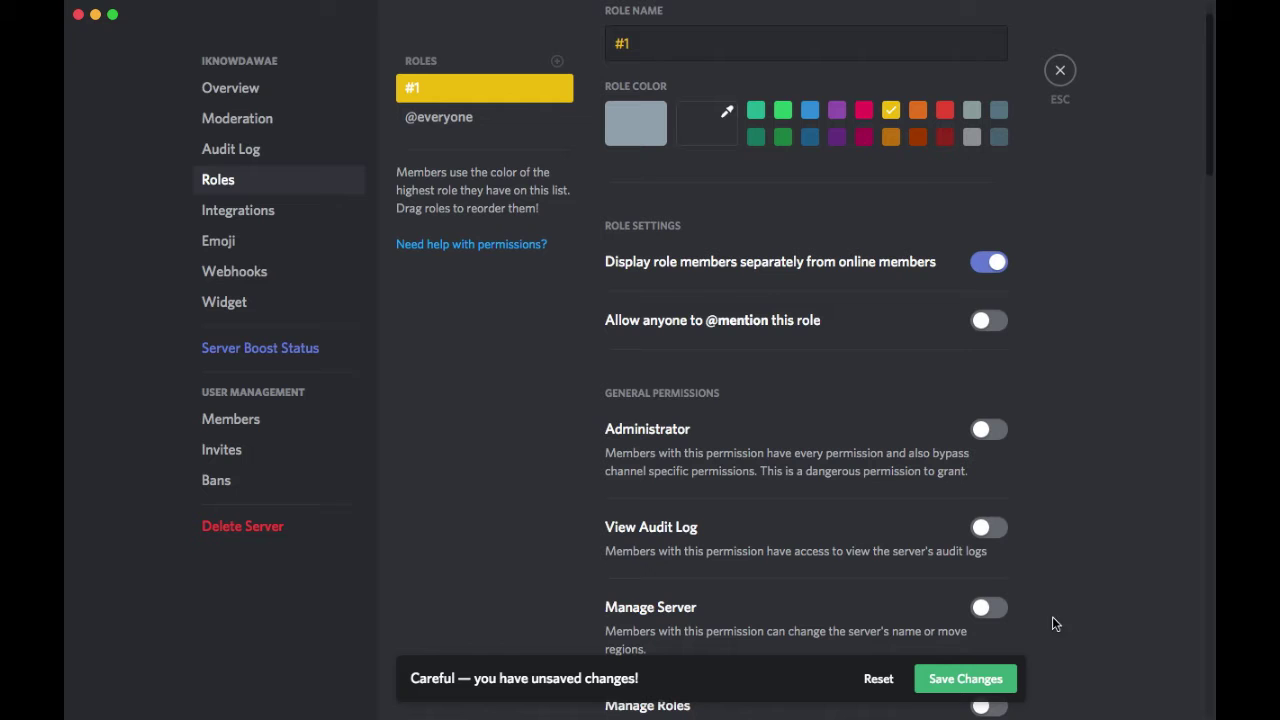
pyautogui.click(943, 678)
pyautogui.click(1062, 74)
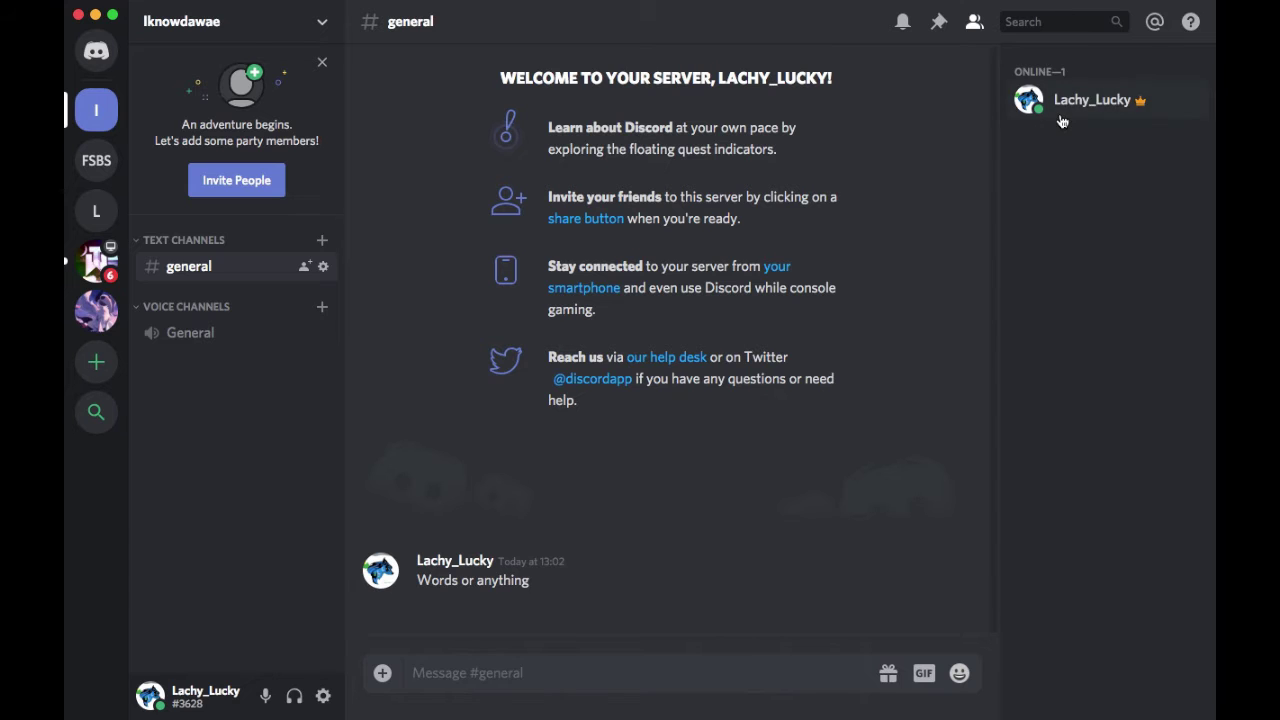
# - Return to the server's role settings and add a second role
pyautogui.click(250, 31)
pyautogui.click(214, 139)
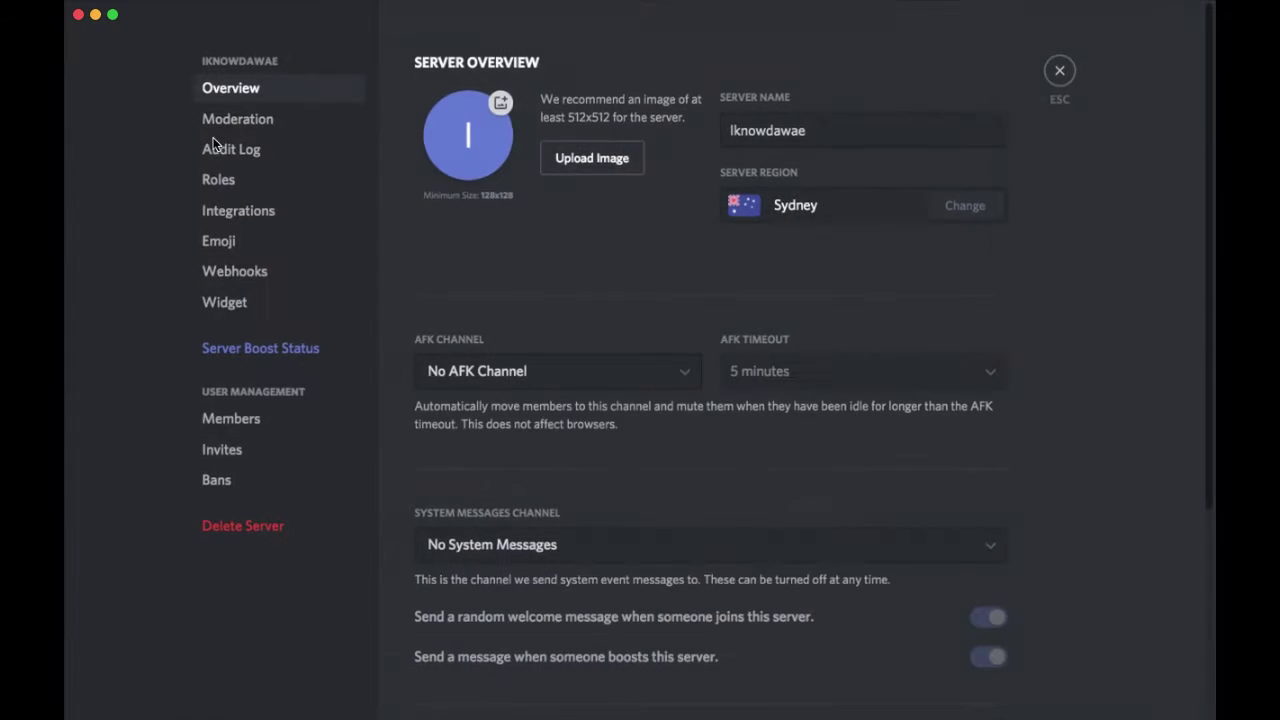
pyautogui.click(255, 184)
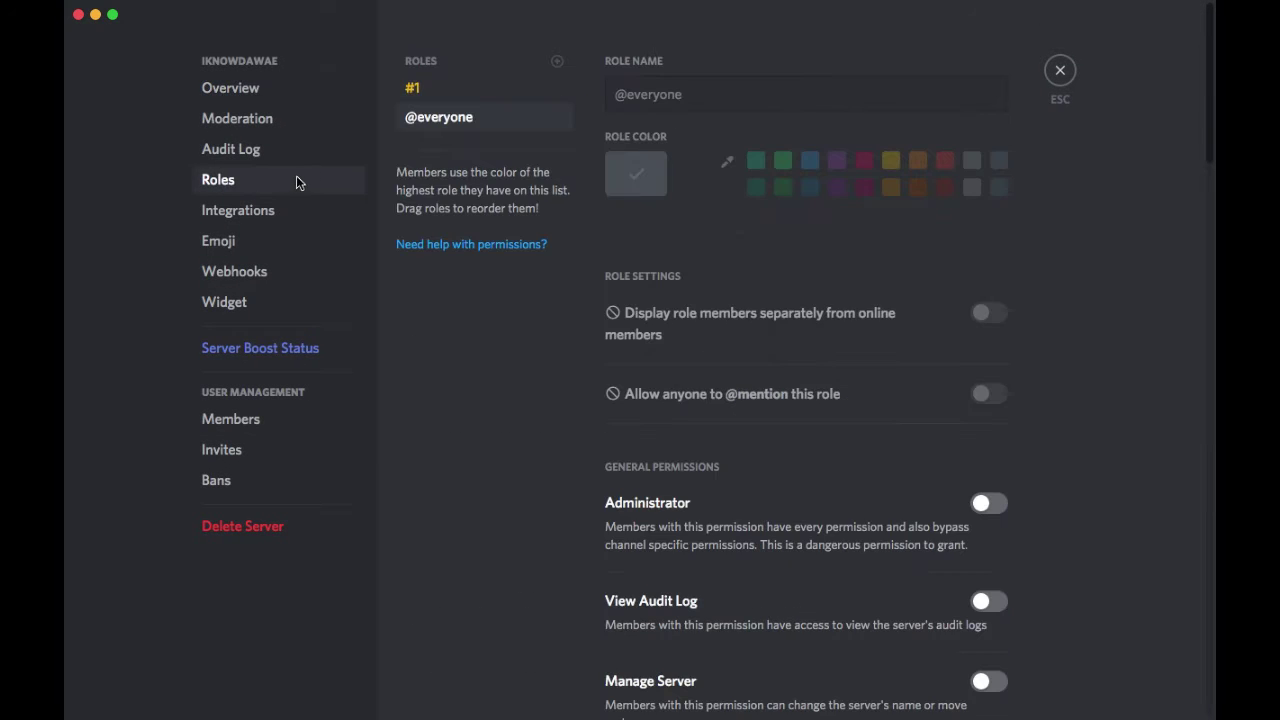
pyautogui.click(557, 61)
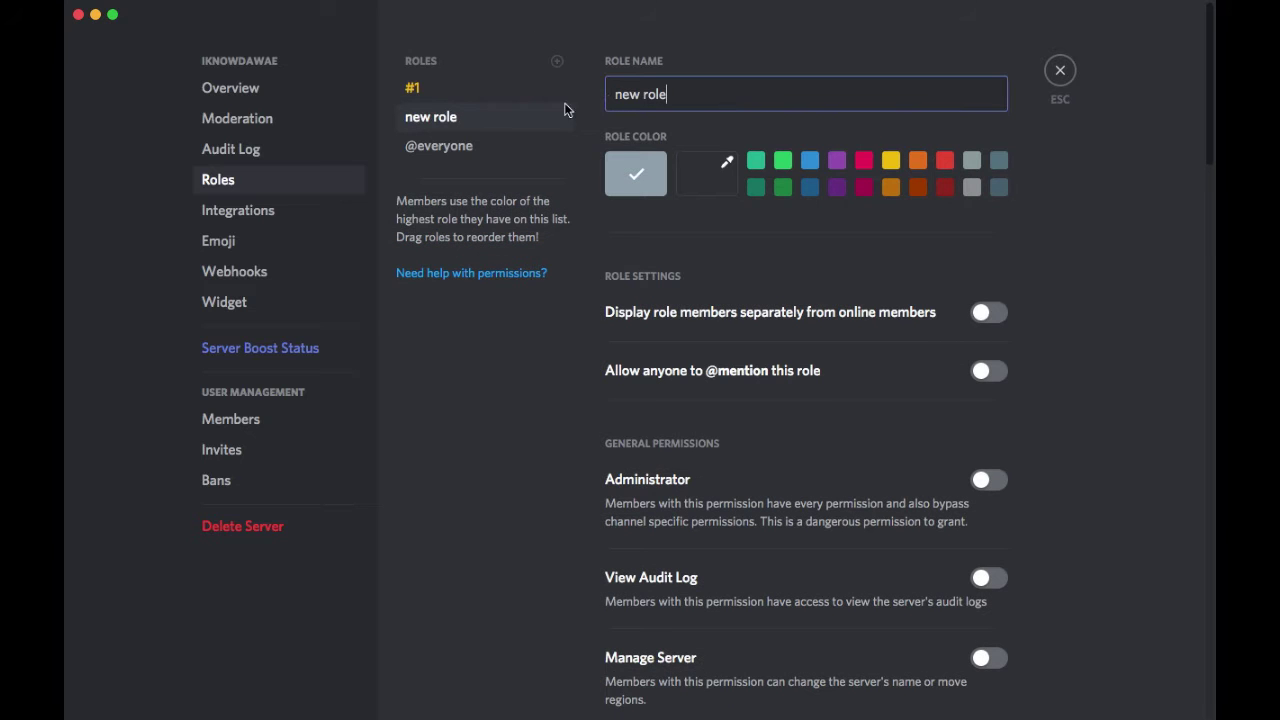
# - Name the second role #2 and give it the light purple role colour
pyautogui.press('BackSpace')
pyautogui.press('BackSpace')
pyautogui.press('BackSpace')
pyautogui.press('BackSpace')
pyautogui.press('BackSpace')
pyautogui.press('BackSpace')
pyautogui.press('BackSpace')
pyautogui.press('BackSpace')
pyautogui.write('#')
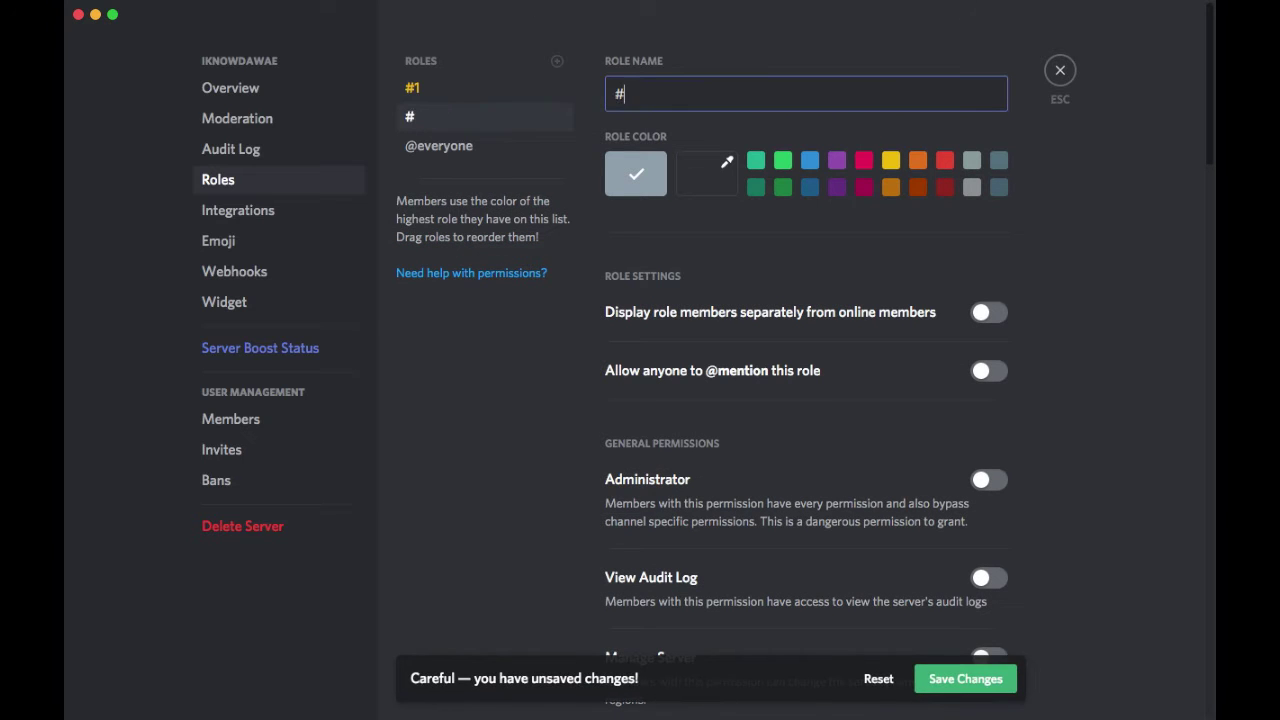
pyautogui.write('2')
pyautogui.click(837, 165)
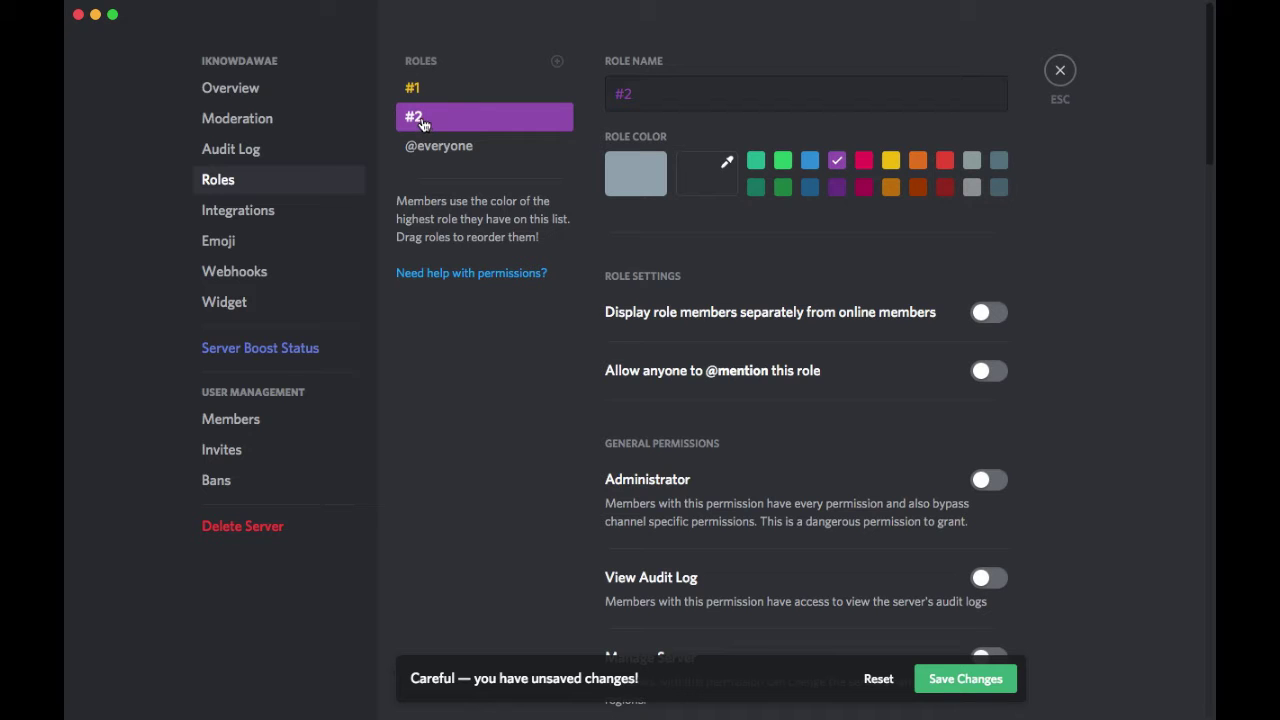
# - Move the #2 role above #1 in the role order and save the changes
pyautogui.moveTo(420, 116); pyautogui.dragTo(443, 90)
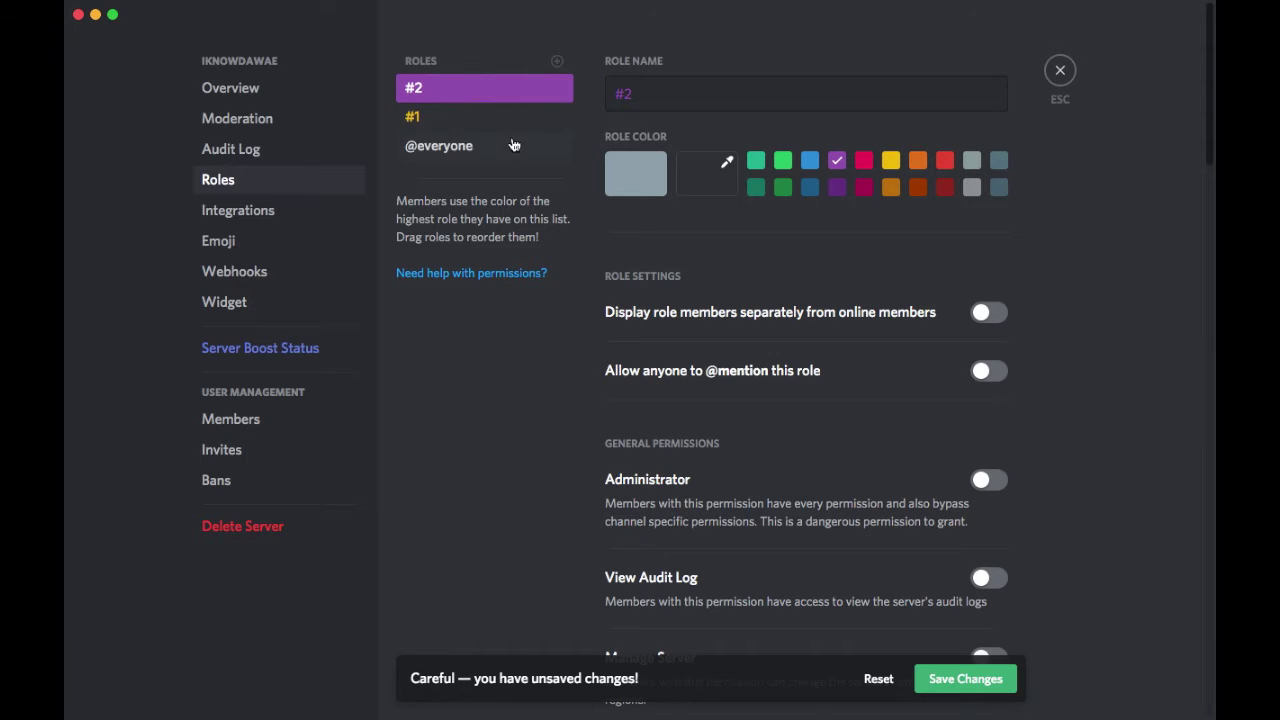
pyautogui.click(966, 680)
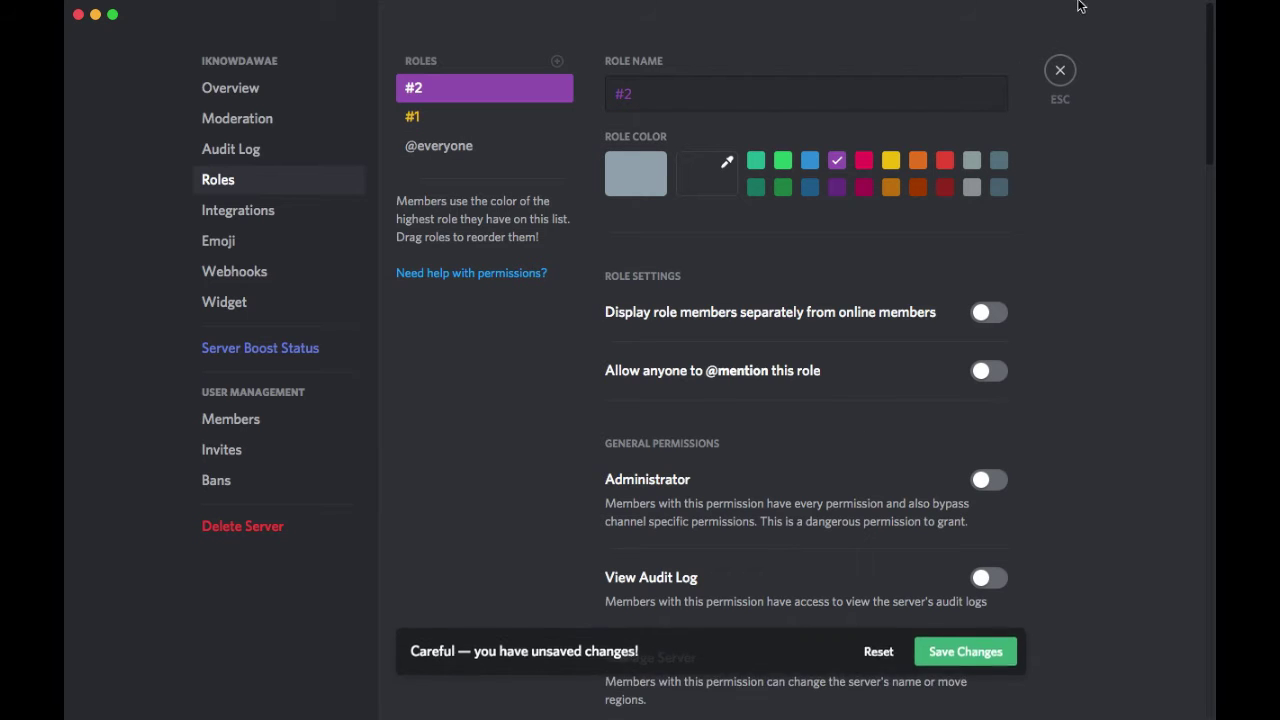
pyautogui.click(985, 314)
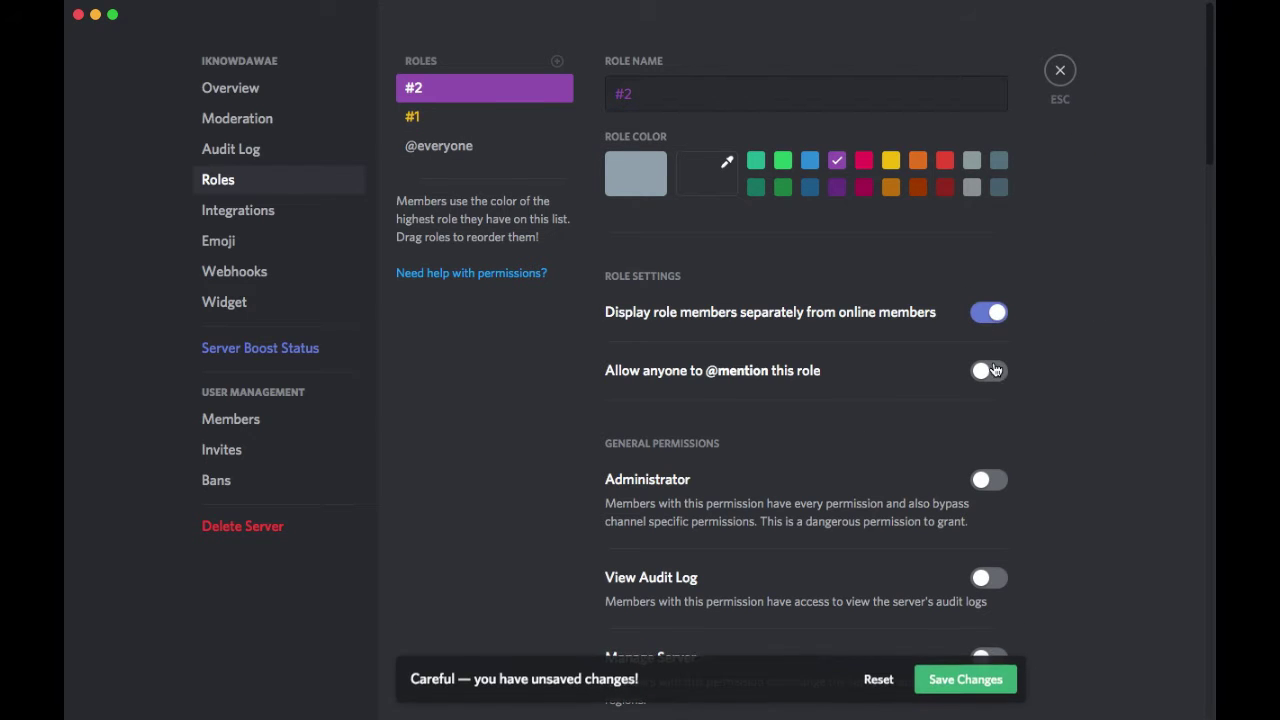
pyautogui.click(988, 371)
pyautogui.click(475, 116)
pyautogui.click(988, 371)
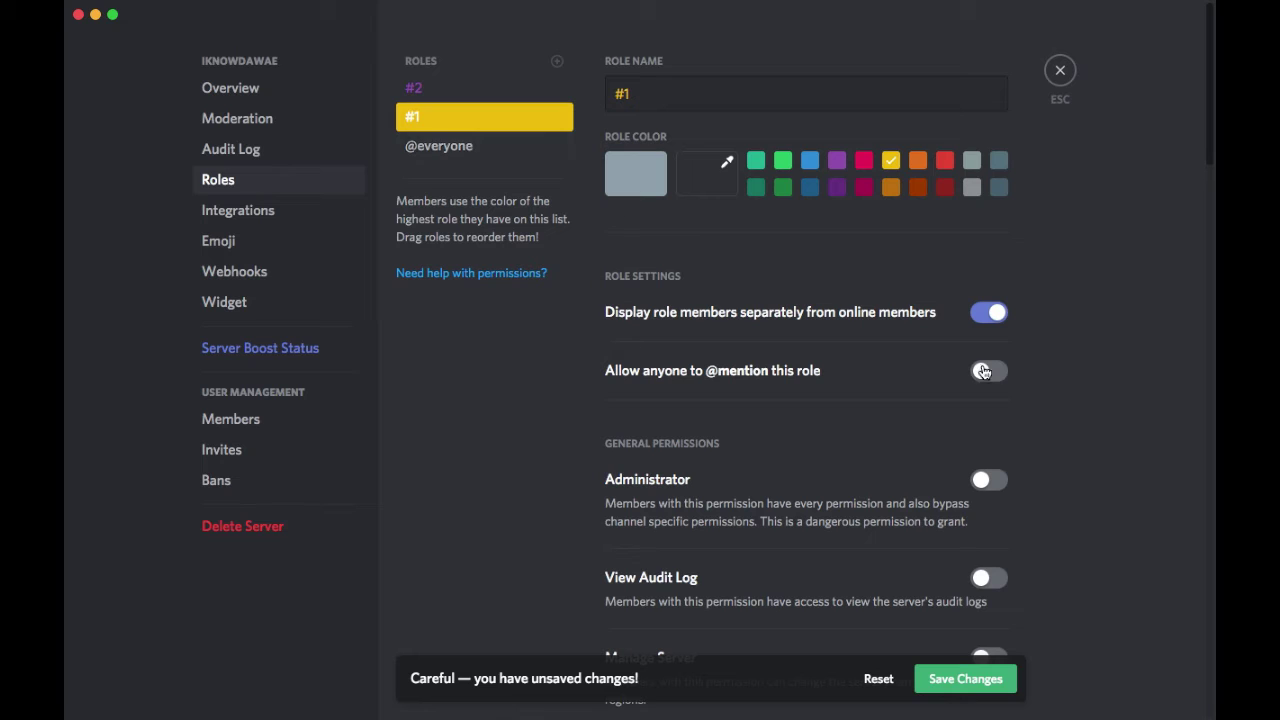
pyautogui.click(990, 684)
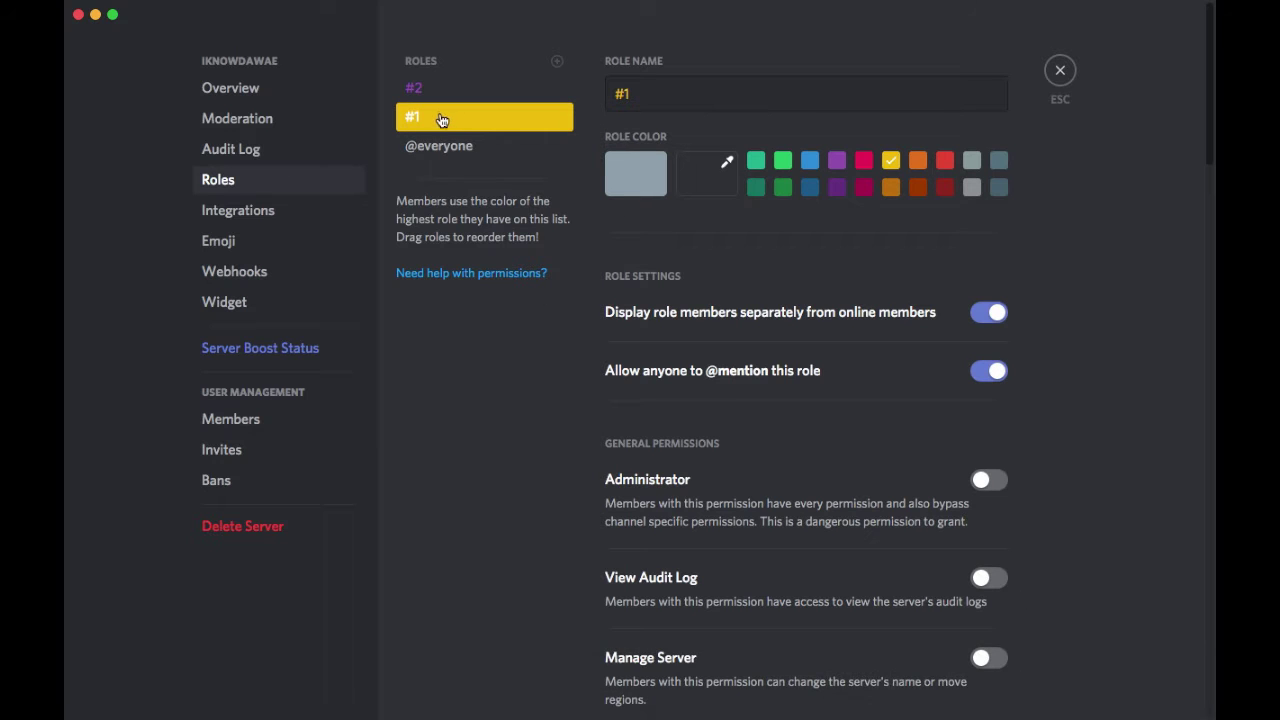
# - Move the #1 role above #2 in the role order and save the changes
pyautogui.moveTo(443, 120); pyautogui.dragTo(452, 92)
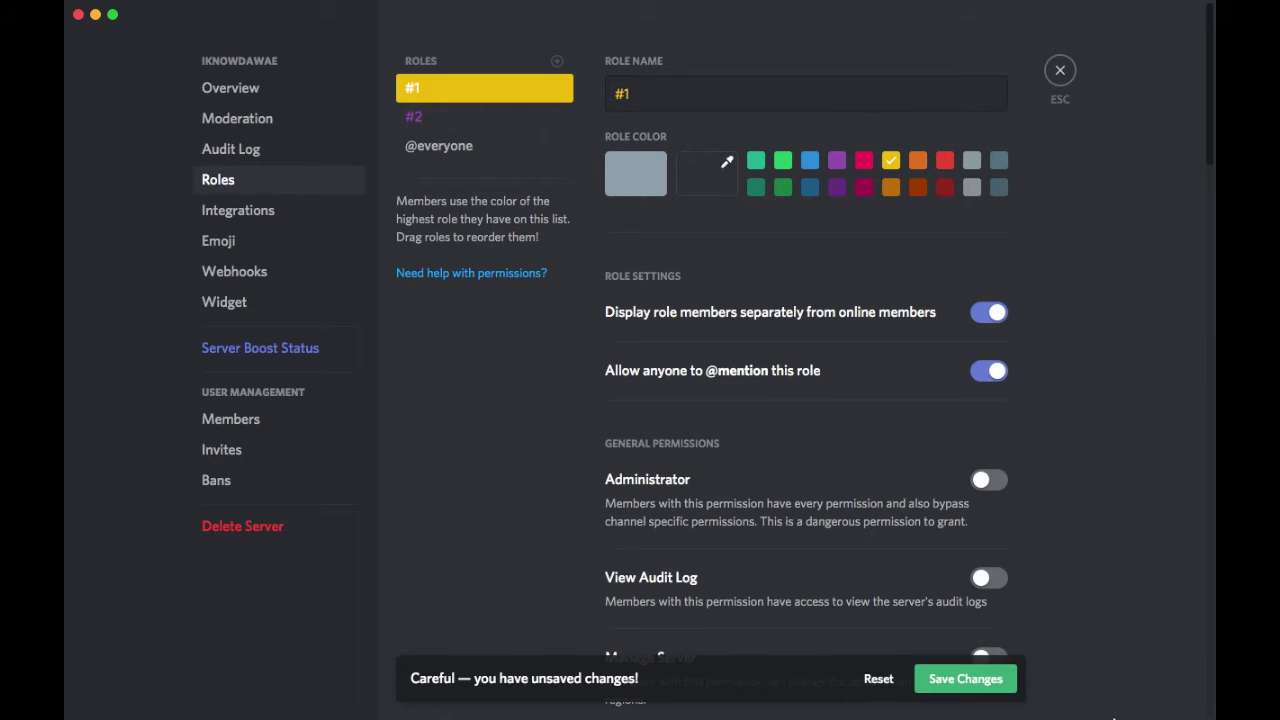
pyautogui.click(975, 680)
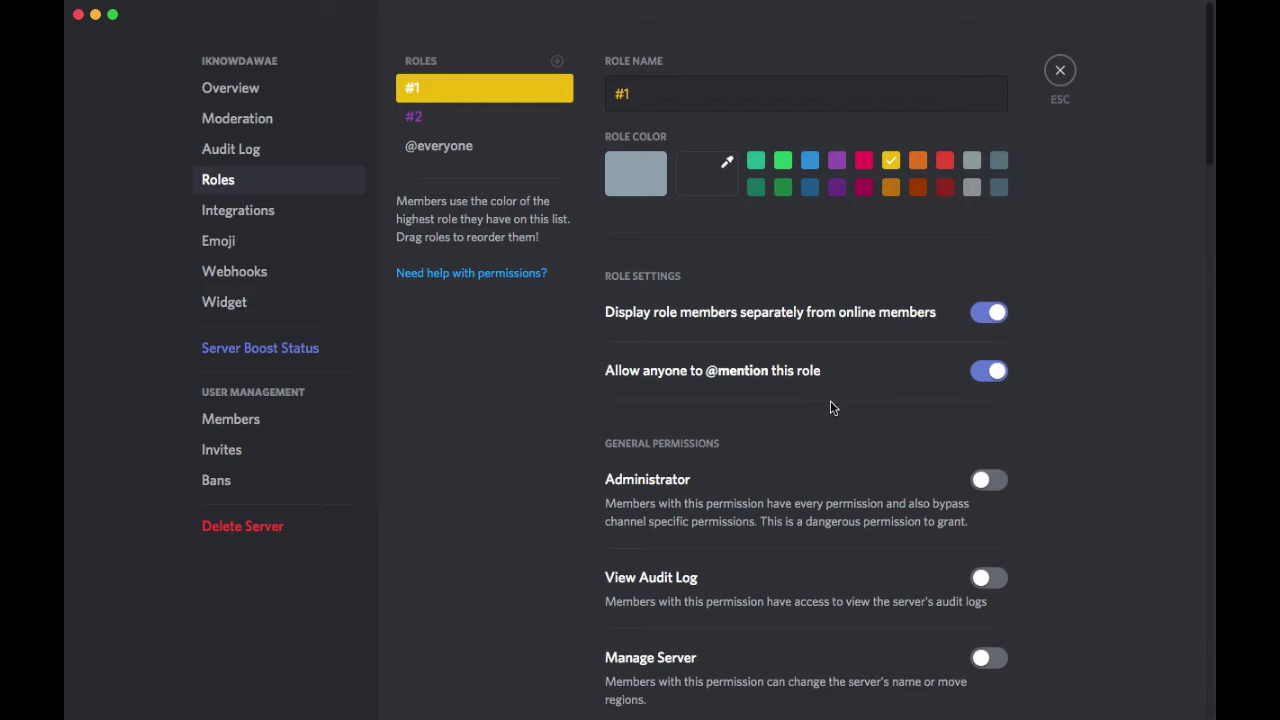
# - Examine the general, text and voice permissions of the #1 role, then leave the server settings
pyautogui.scroll(-5, 831, 406)
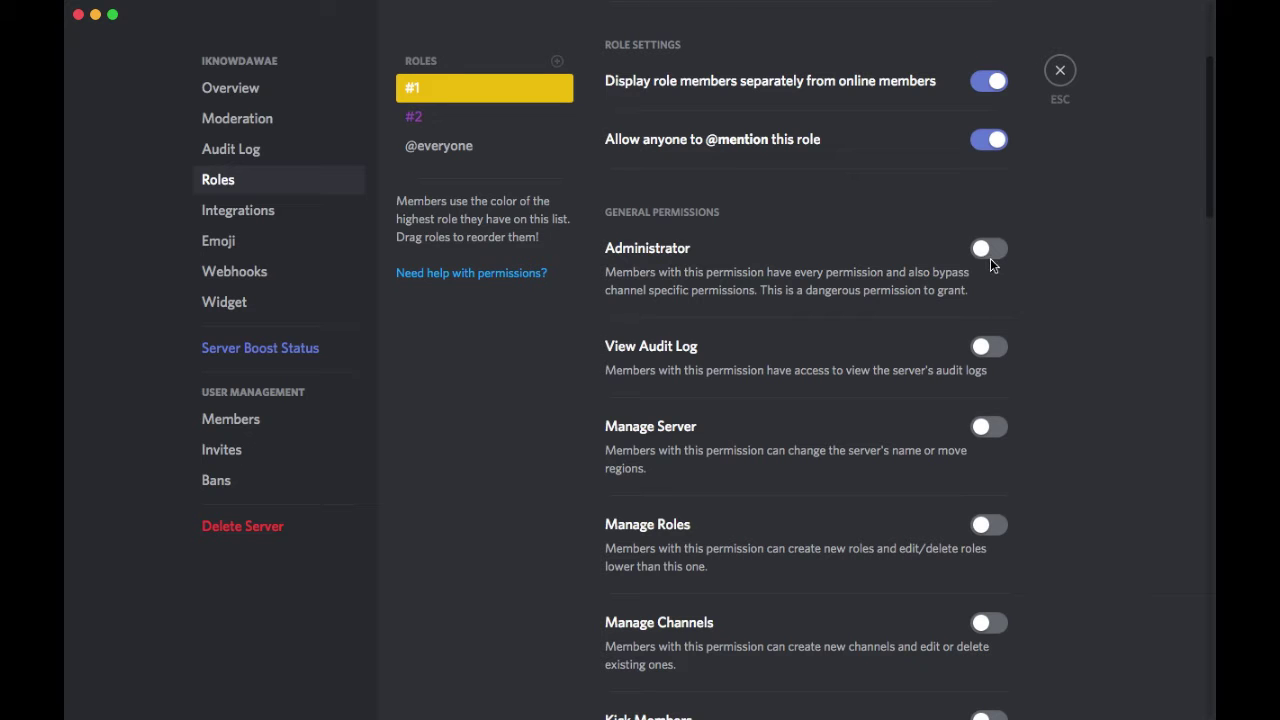
pyautogui.scroll(-20, 866, 440)
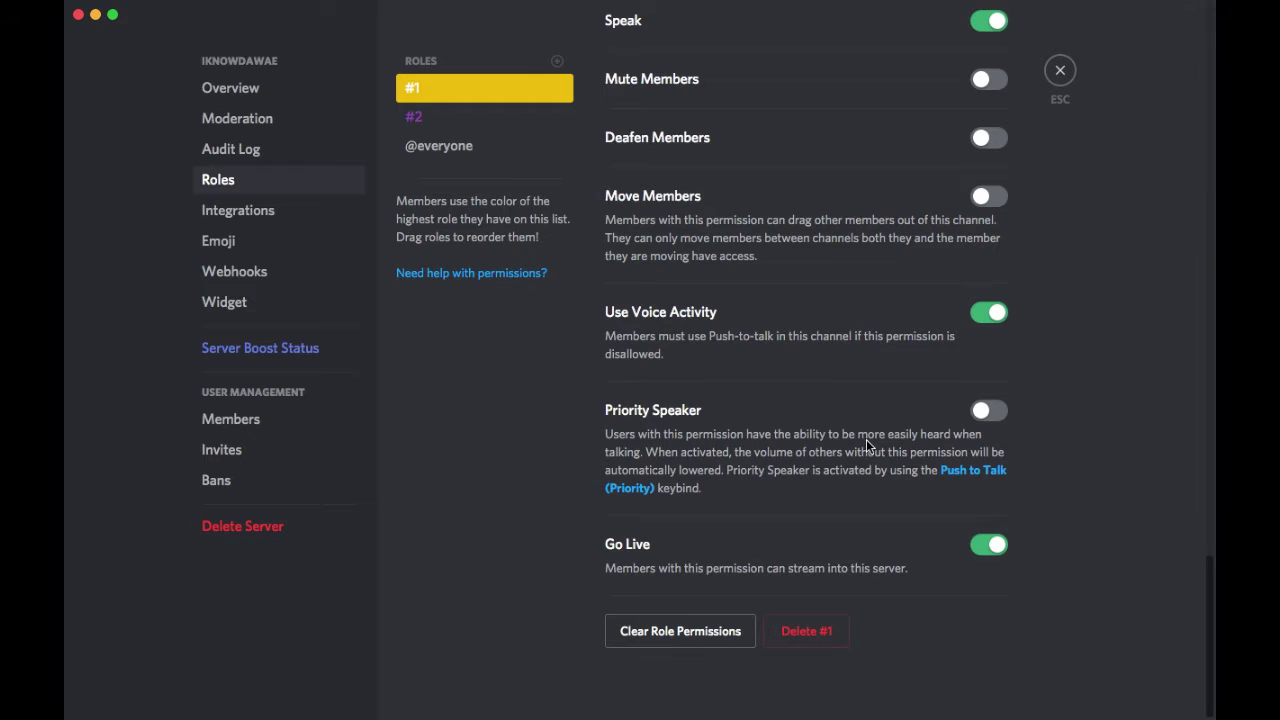
pyautogui.scroll(2, 866, 443)
pyautogui.scroll(-1, 811, 579)
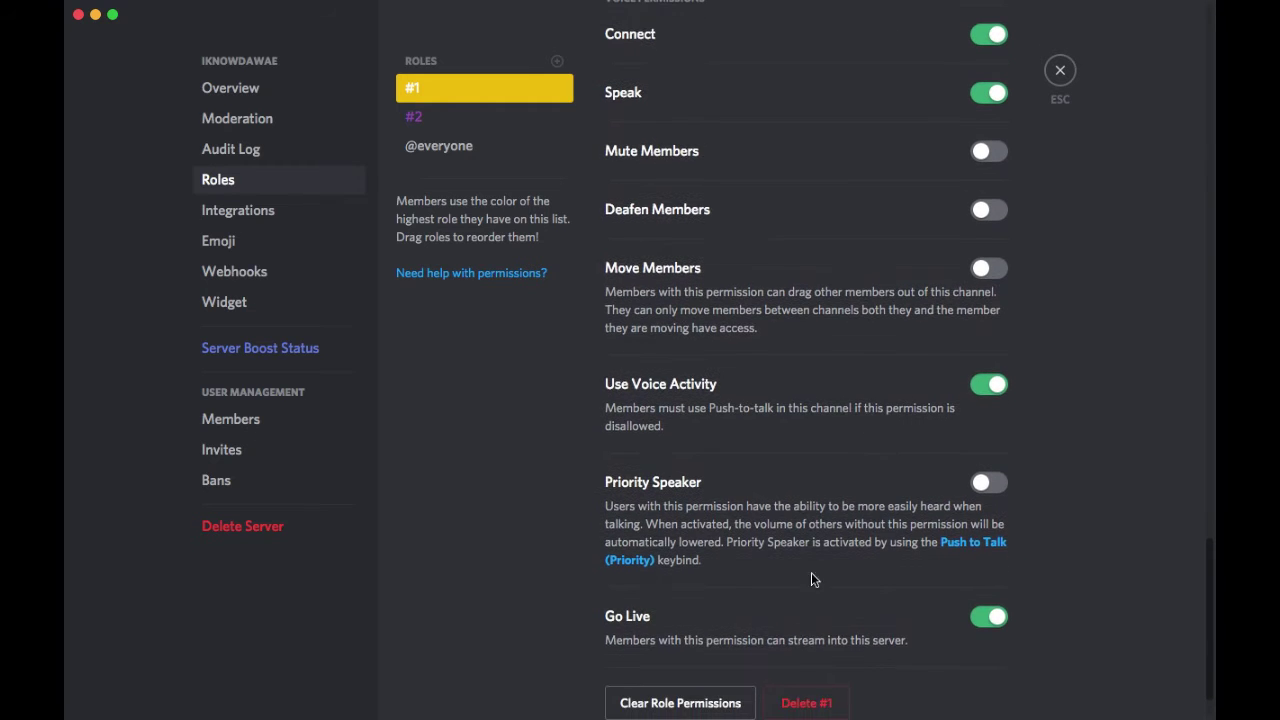
pyautogui.scroll(1, 610, 470)
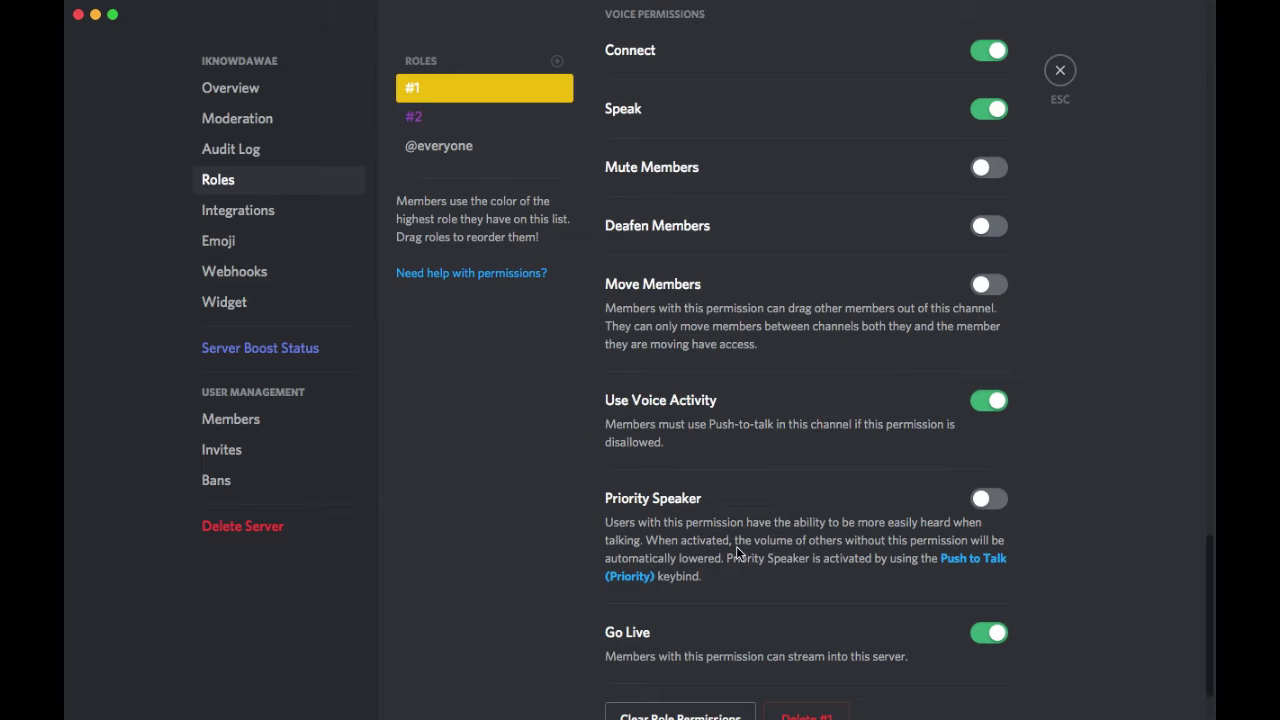
pyautogui.scroll(4, 737, 552)
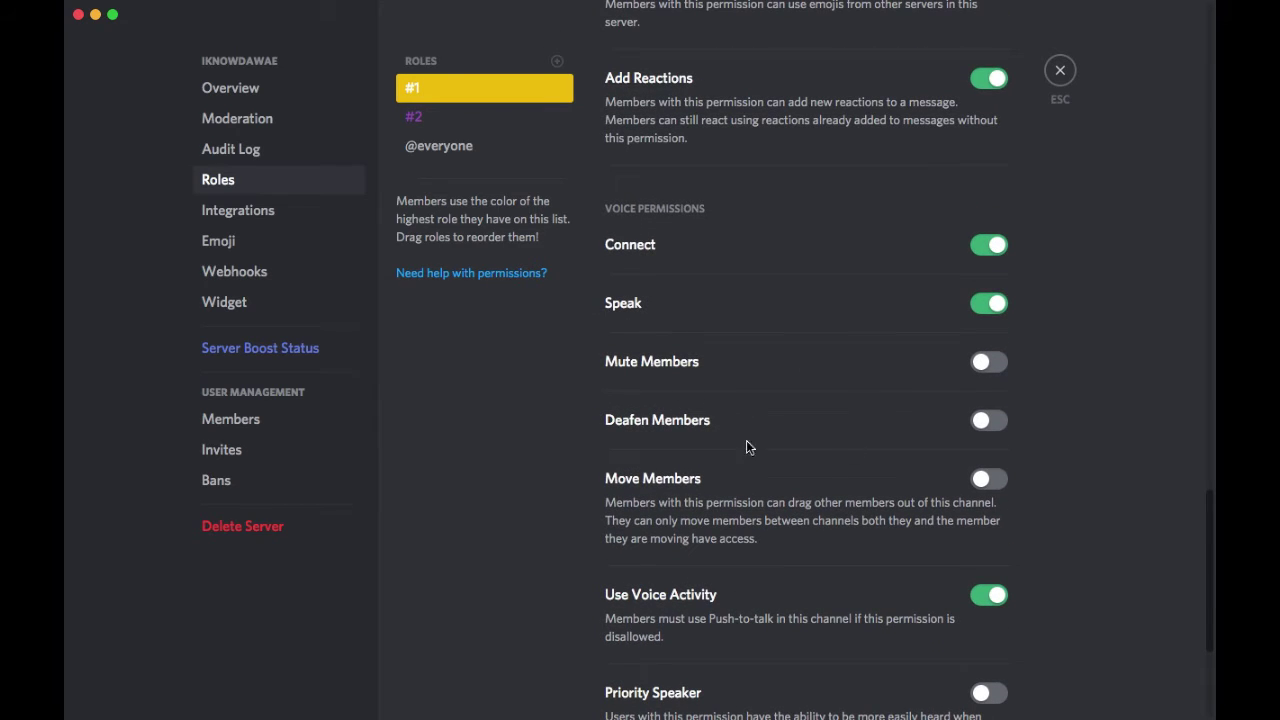
pyautogui.scroll(8, 716, 423)
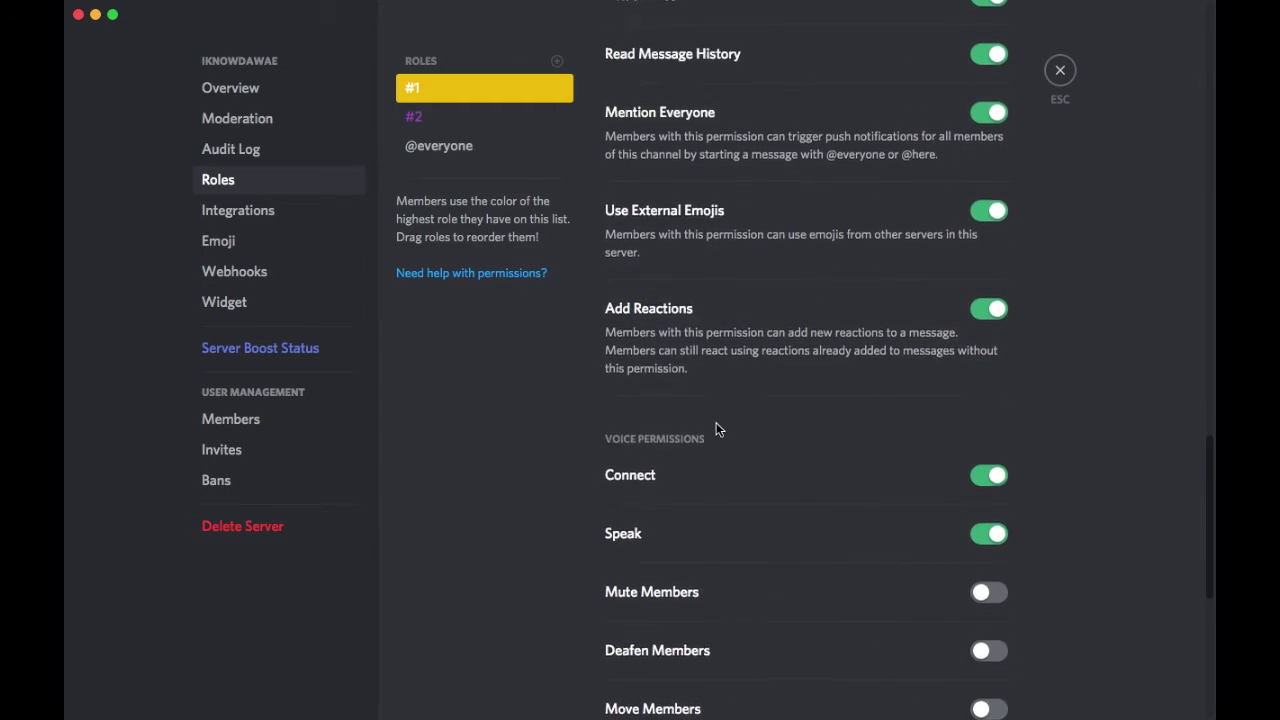
pyautogui.scroll(5, 716, 429)
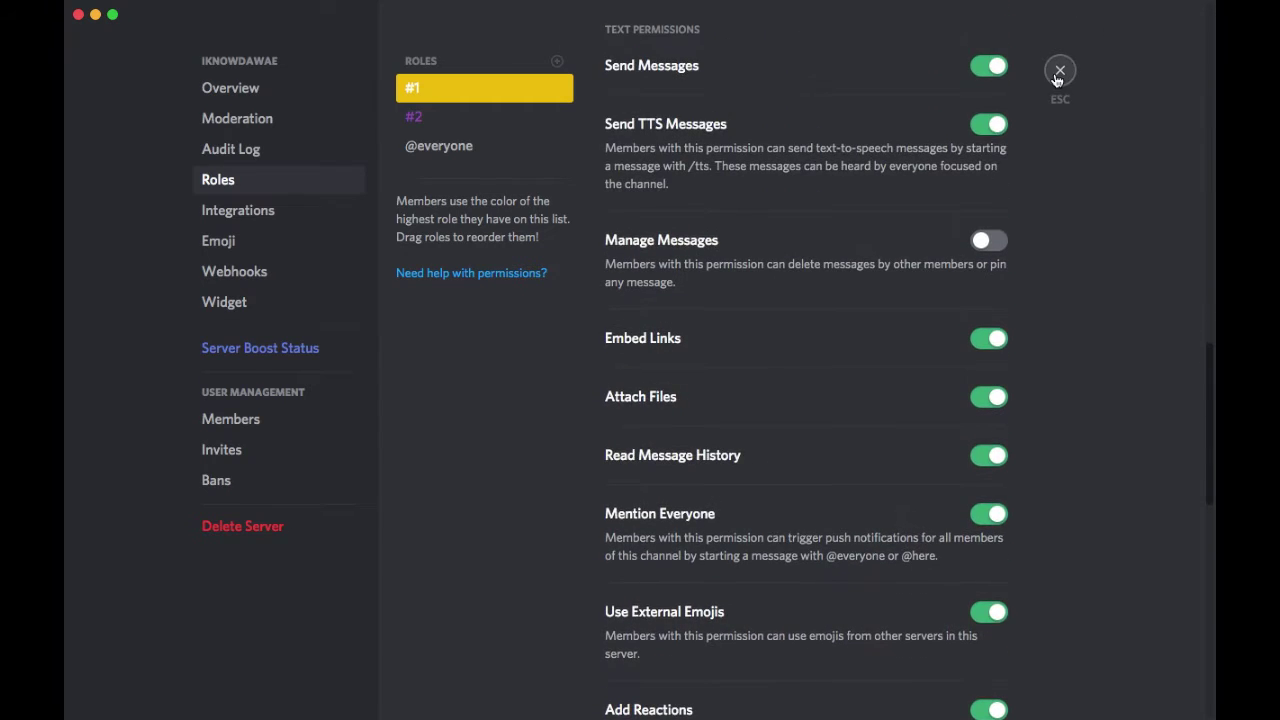
pyautogui.click(1060, 70)
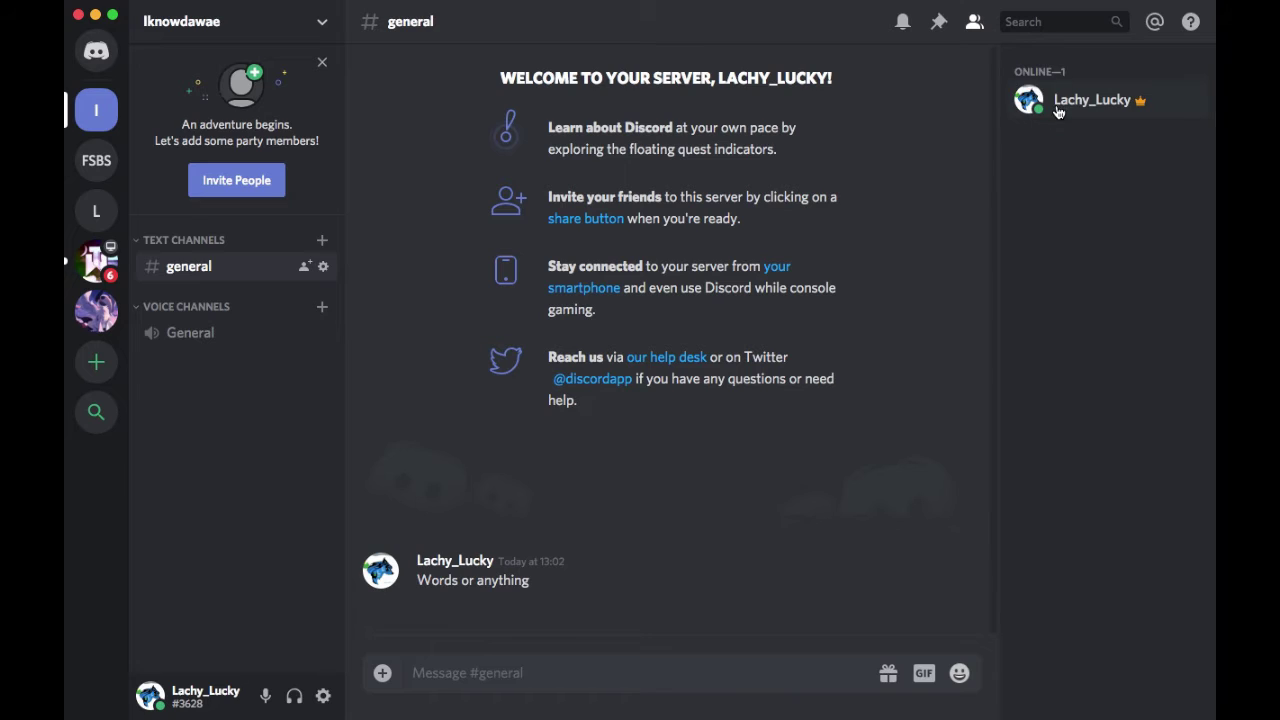
# - Set the general text channel's topic to "Up here", save the change and leave the channel settings
pyautogui.click(326, 268)
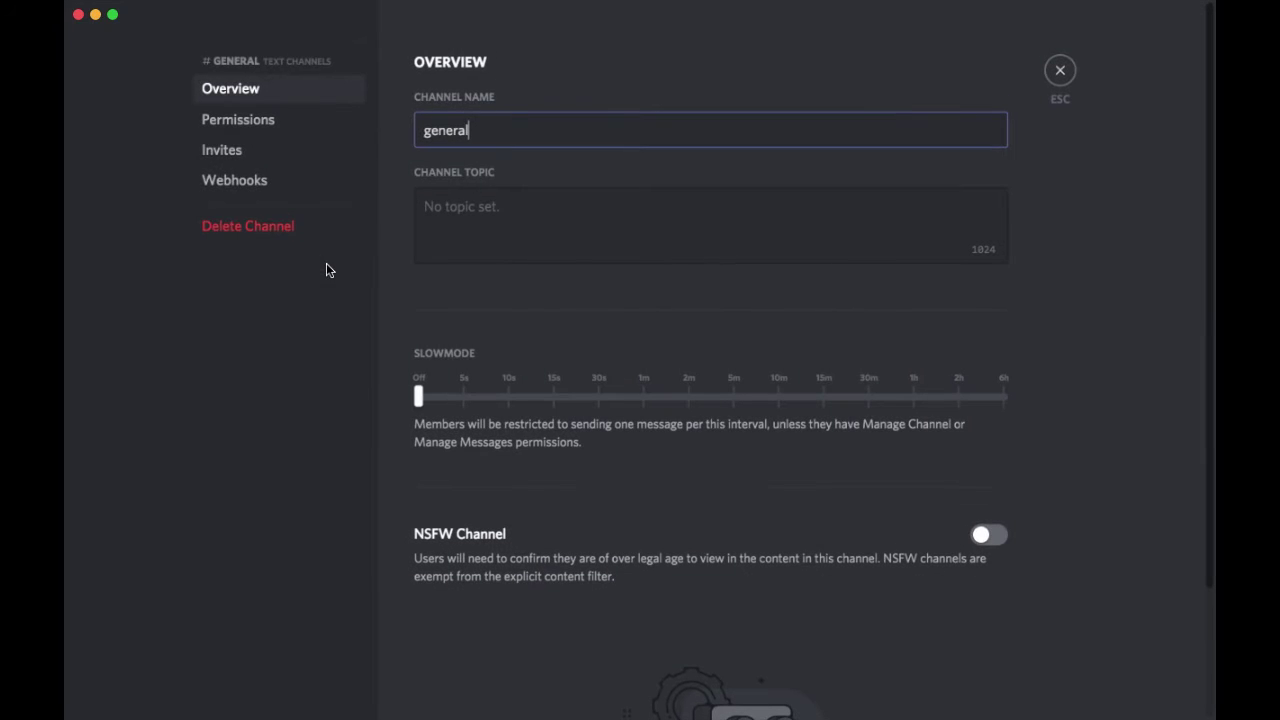
pyautogui.click(534, 212)
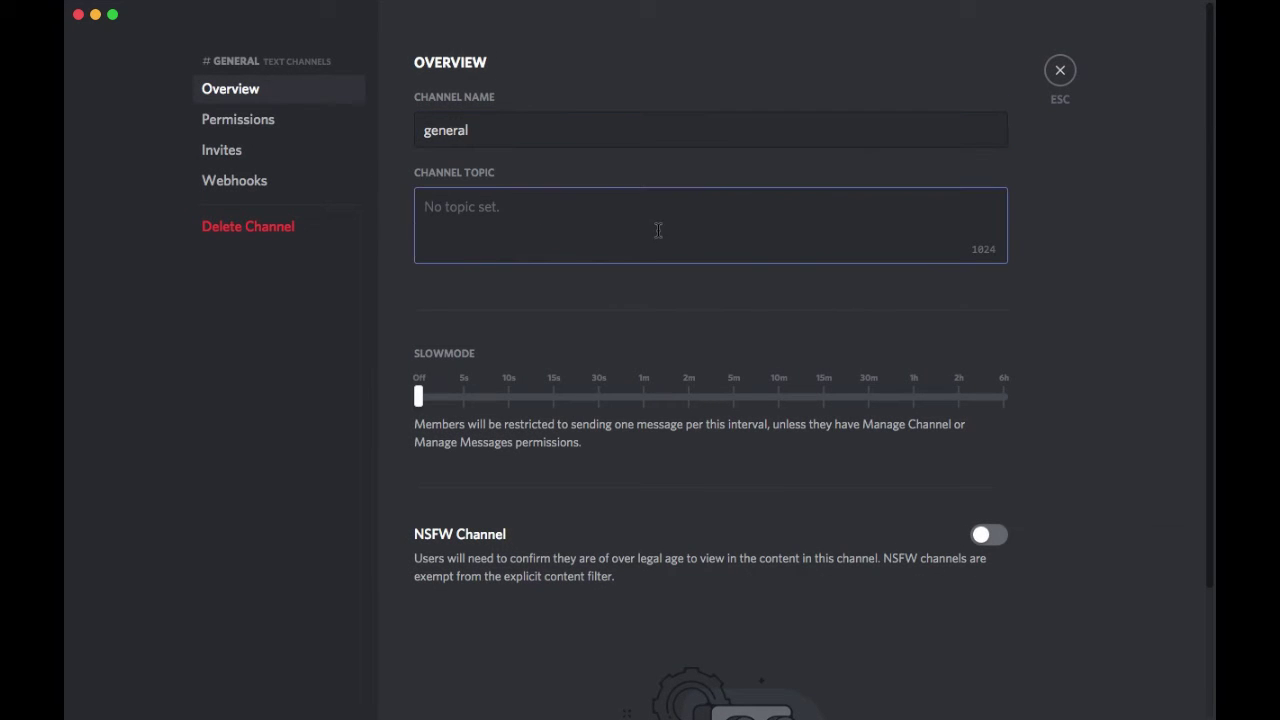
pyautogui.write('Up here')
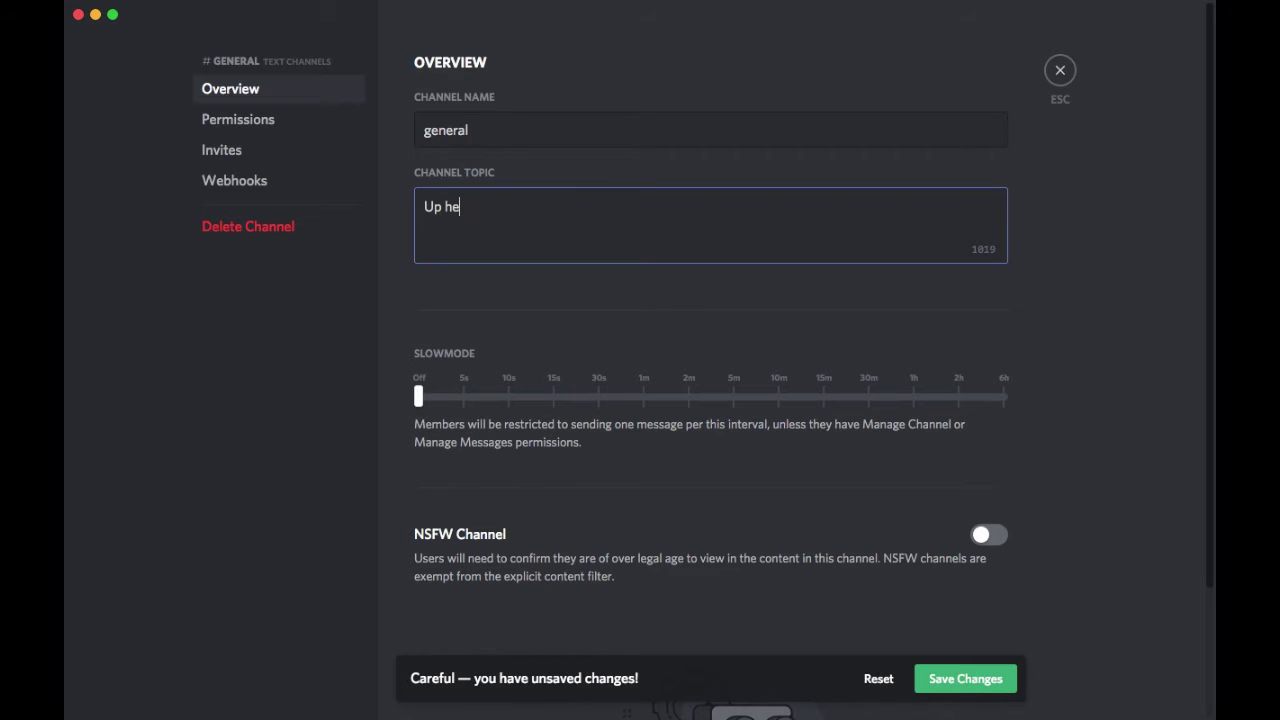
pyautogui.click(965, 679)
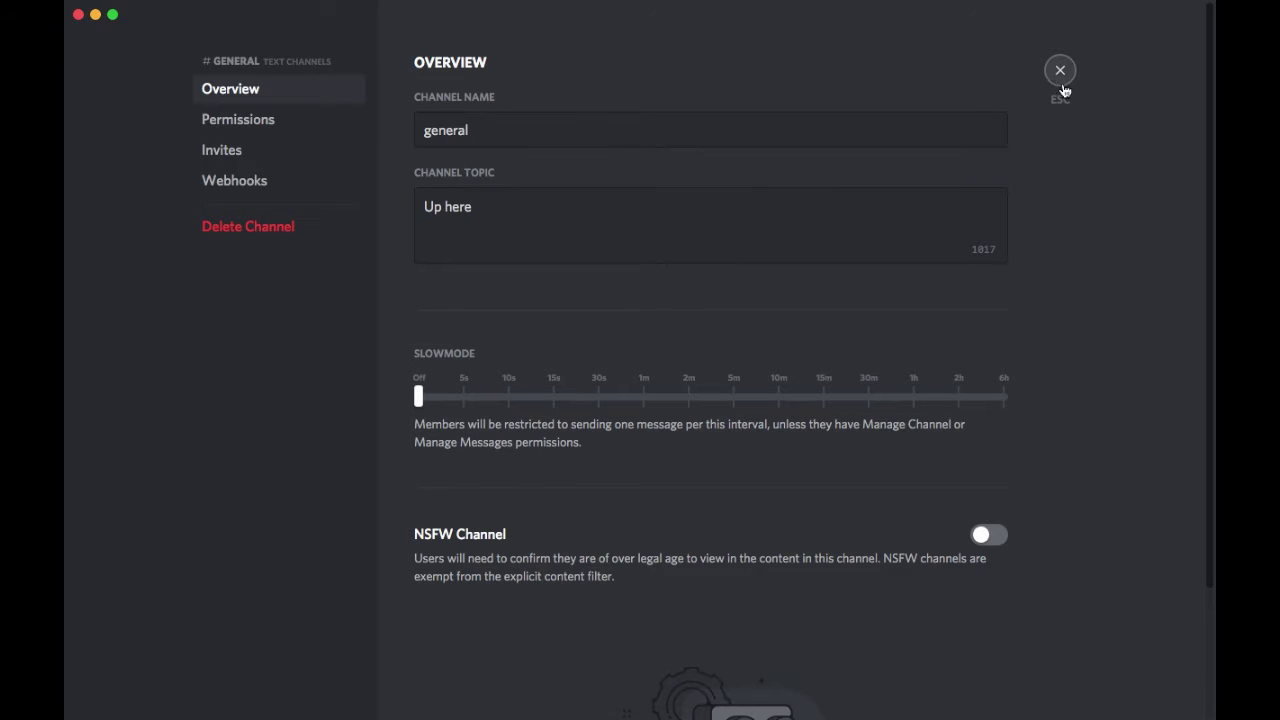
pyautogui.click(1060, 72)
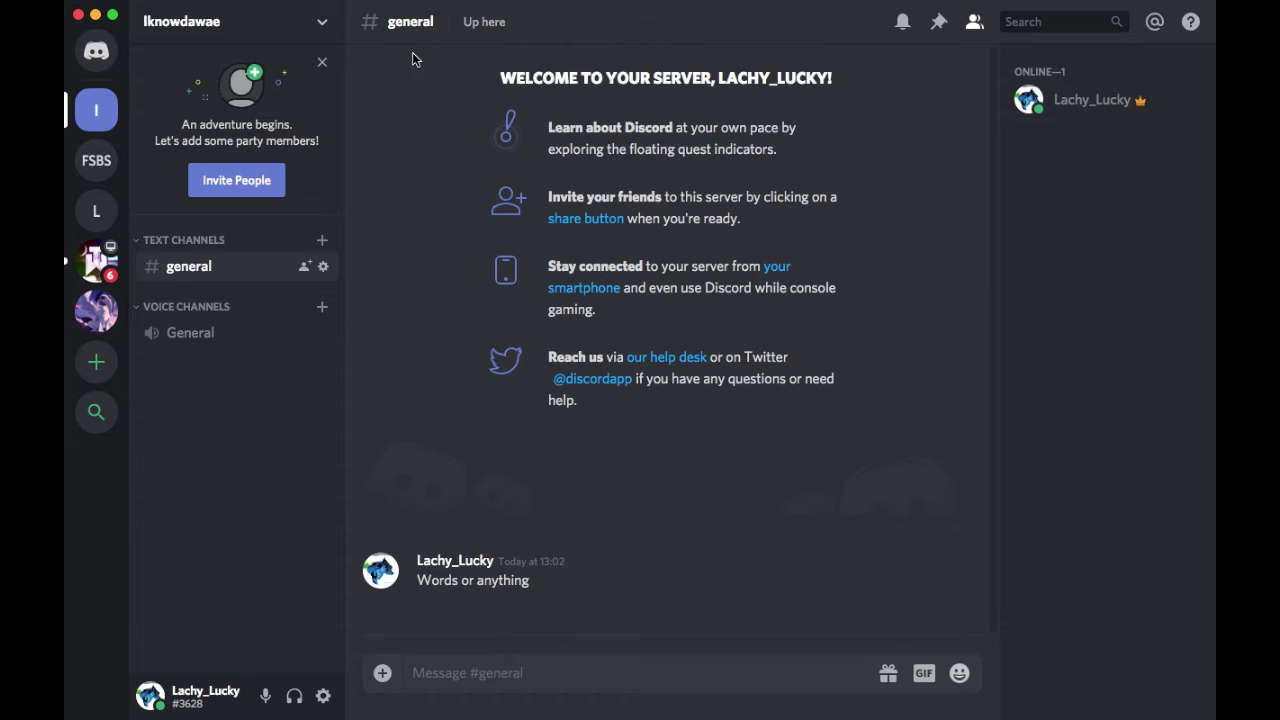
pyautogui.click(324, 266)
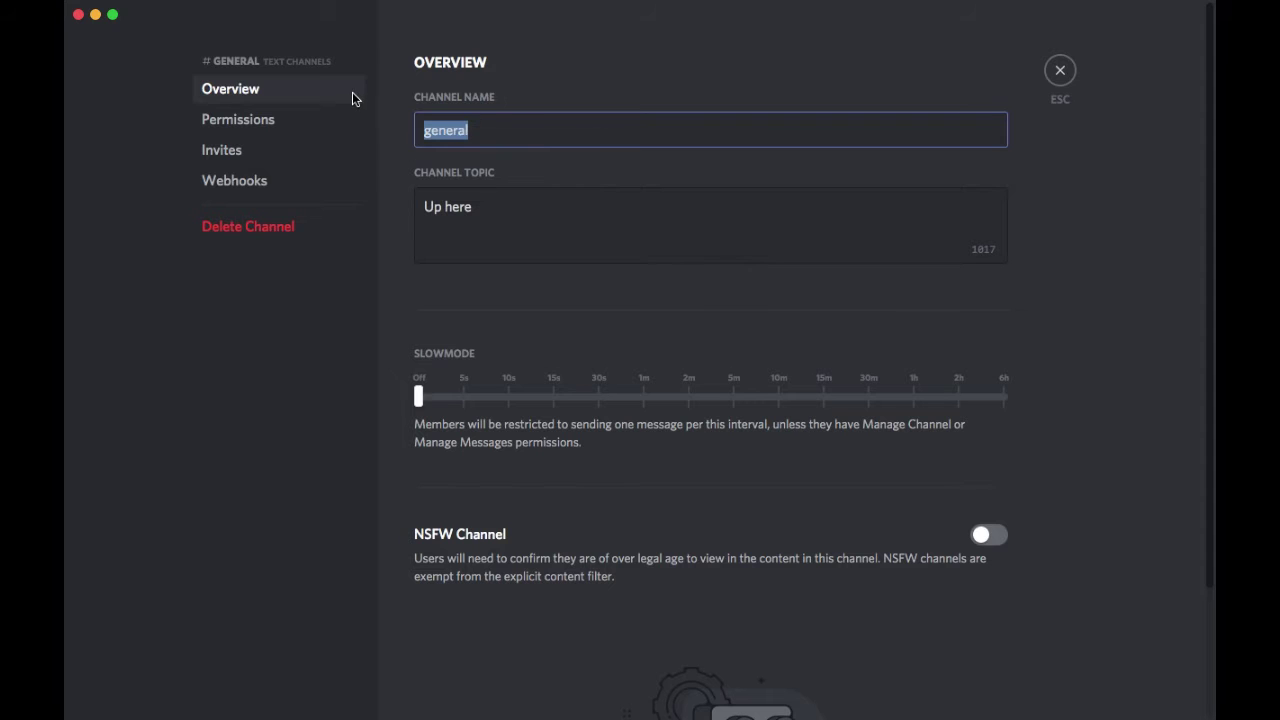
pyautogui.click(210, 122)
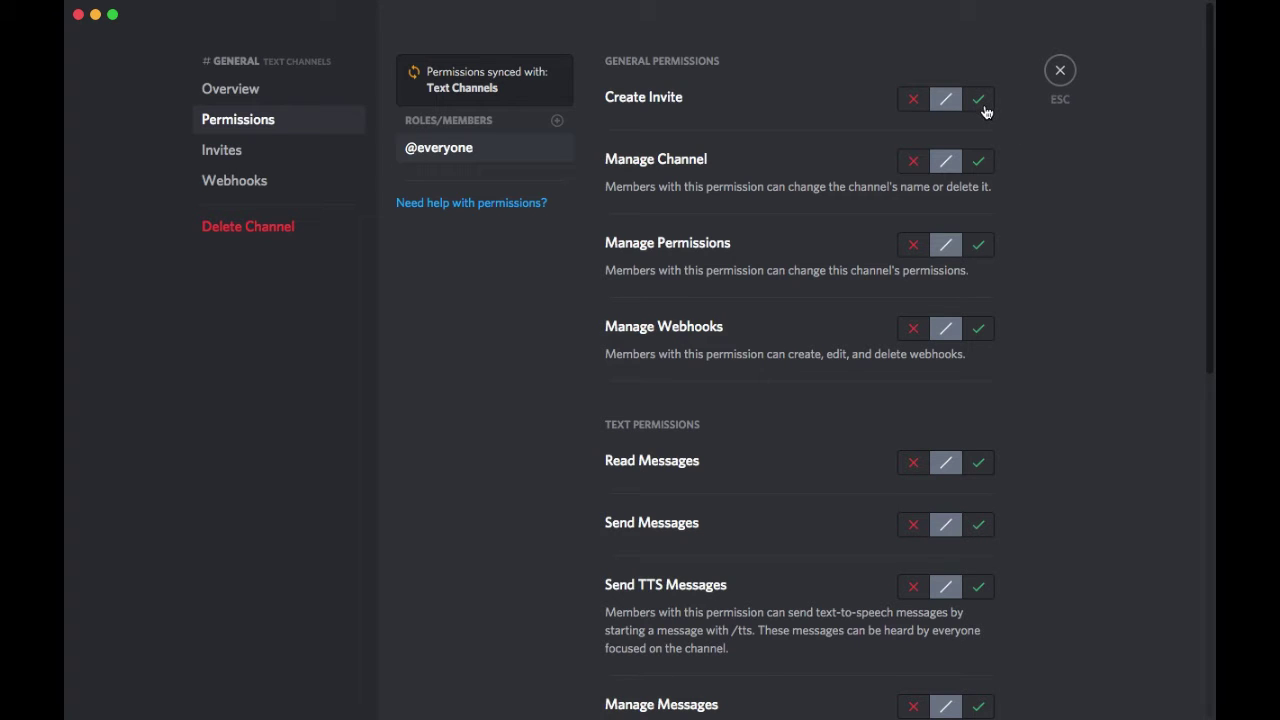
pyautogui.scroll(-5, 816, 370)
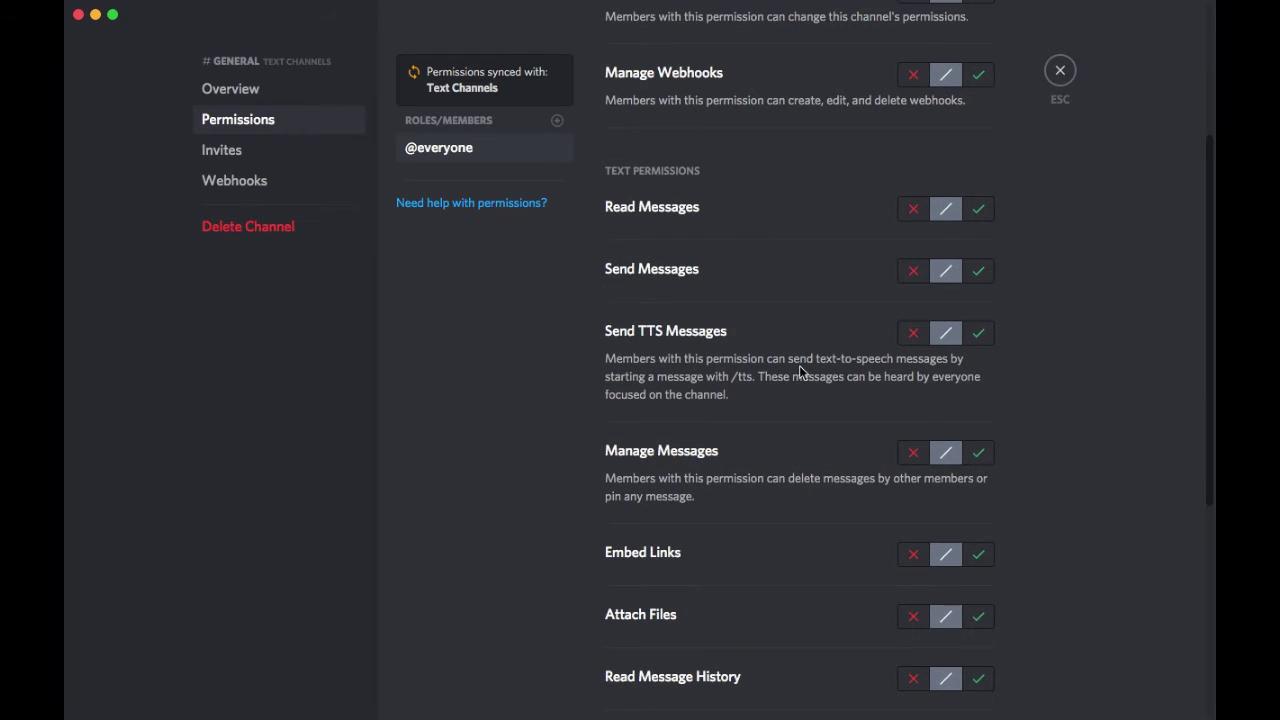
pyautogui.scroll(-8, 655, 392)
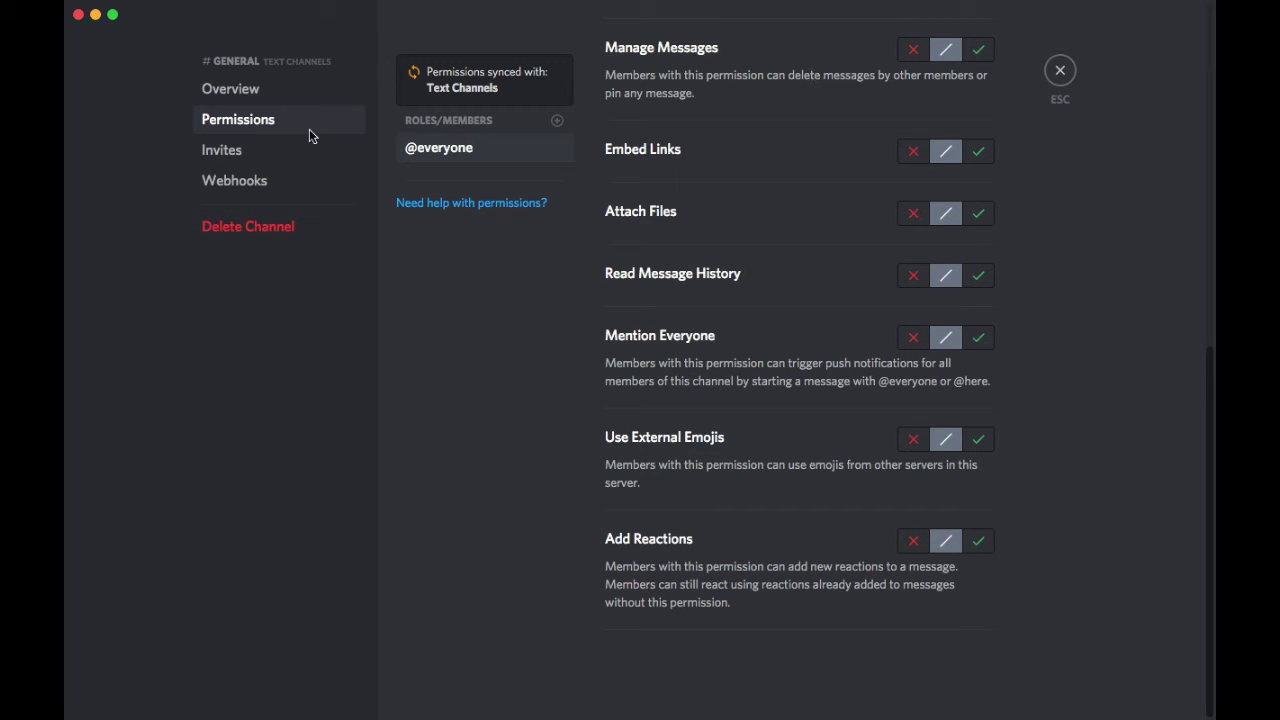
pyautogui.click(1059, 84)
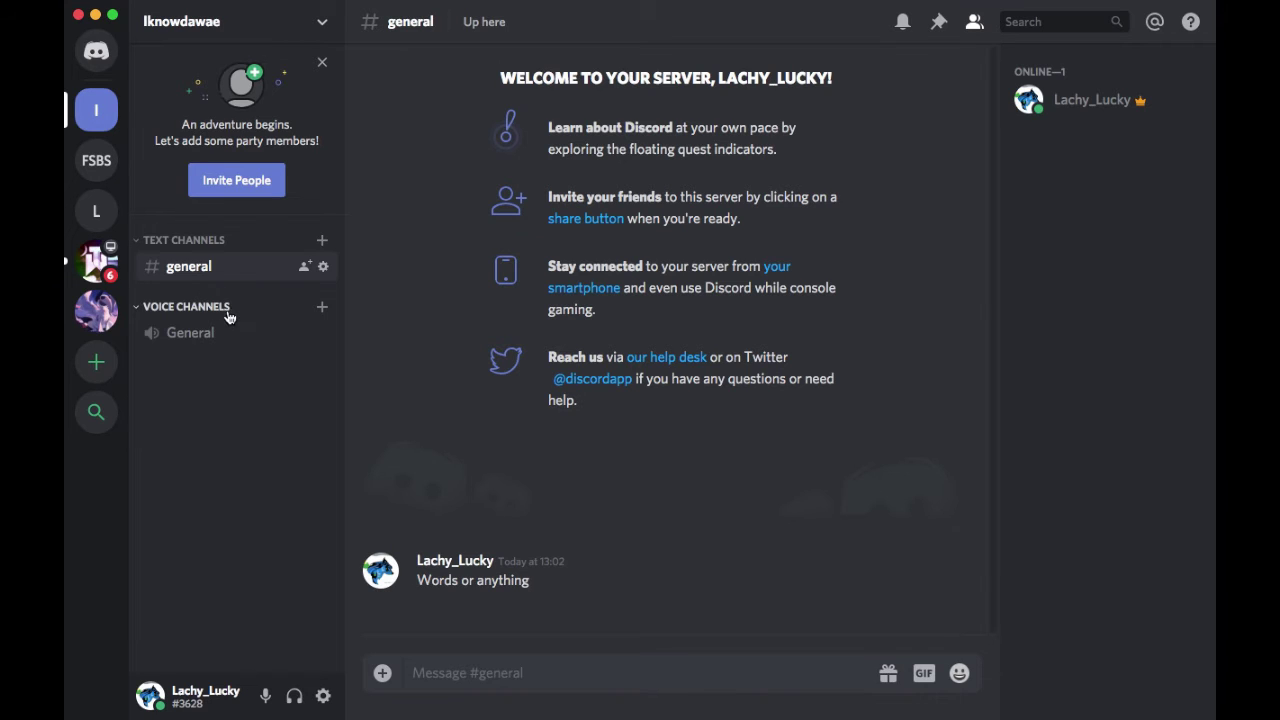
# - Join the General voice channel, then disconnect from it
pyautogui.click(190, 332)
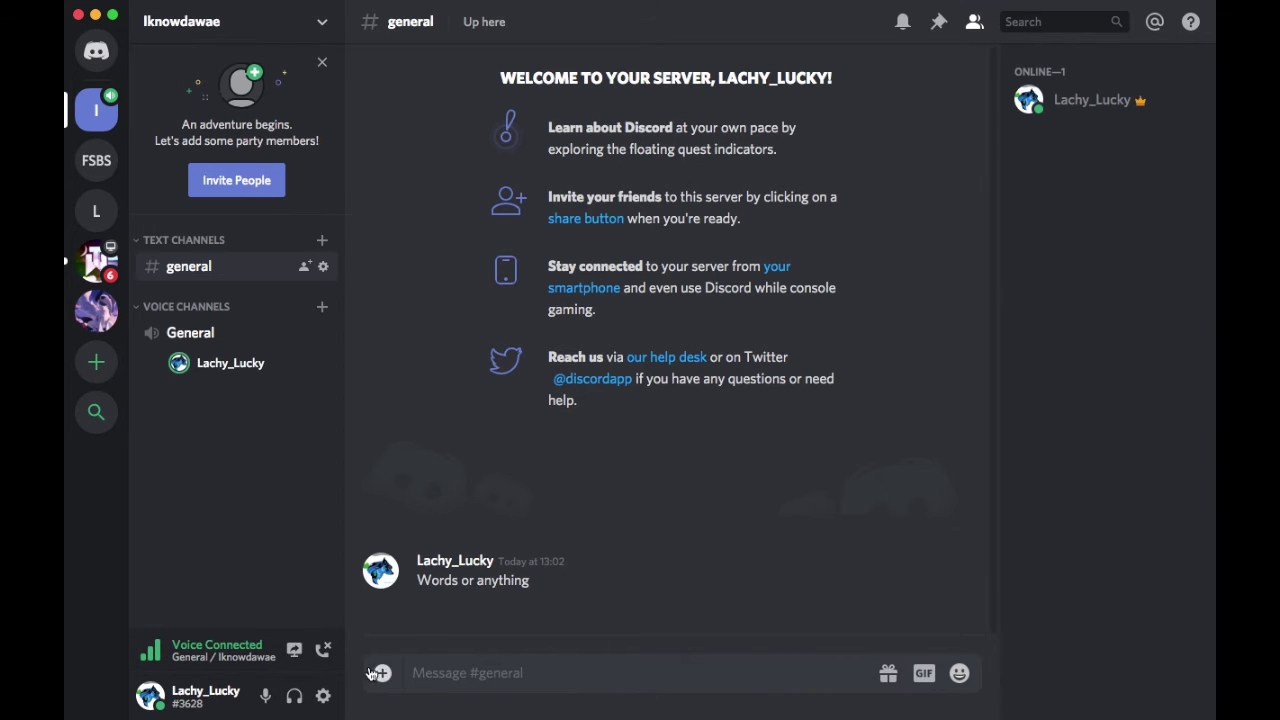
pyautogui.click(323, 651)
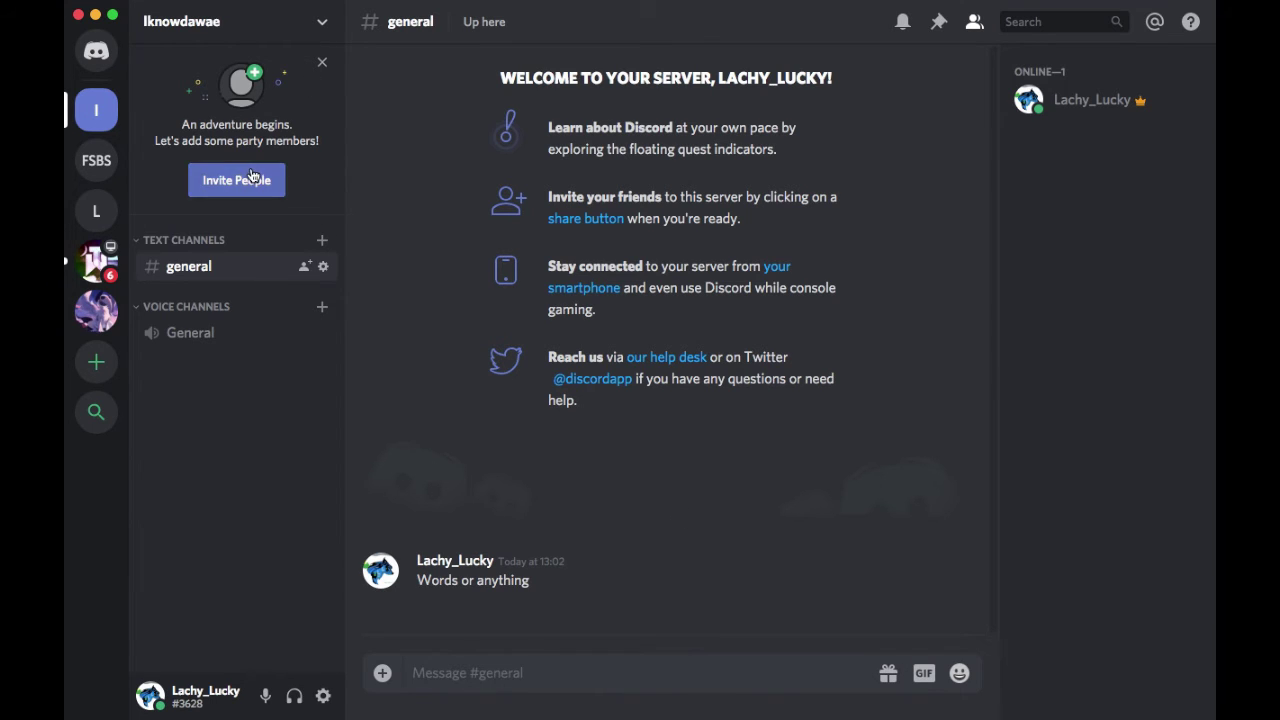
# - Open the server's friend invitation dialog and look through the friends who can be invited
pyautogui.click(320, 24)
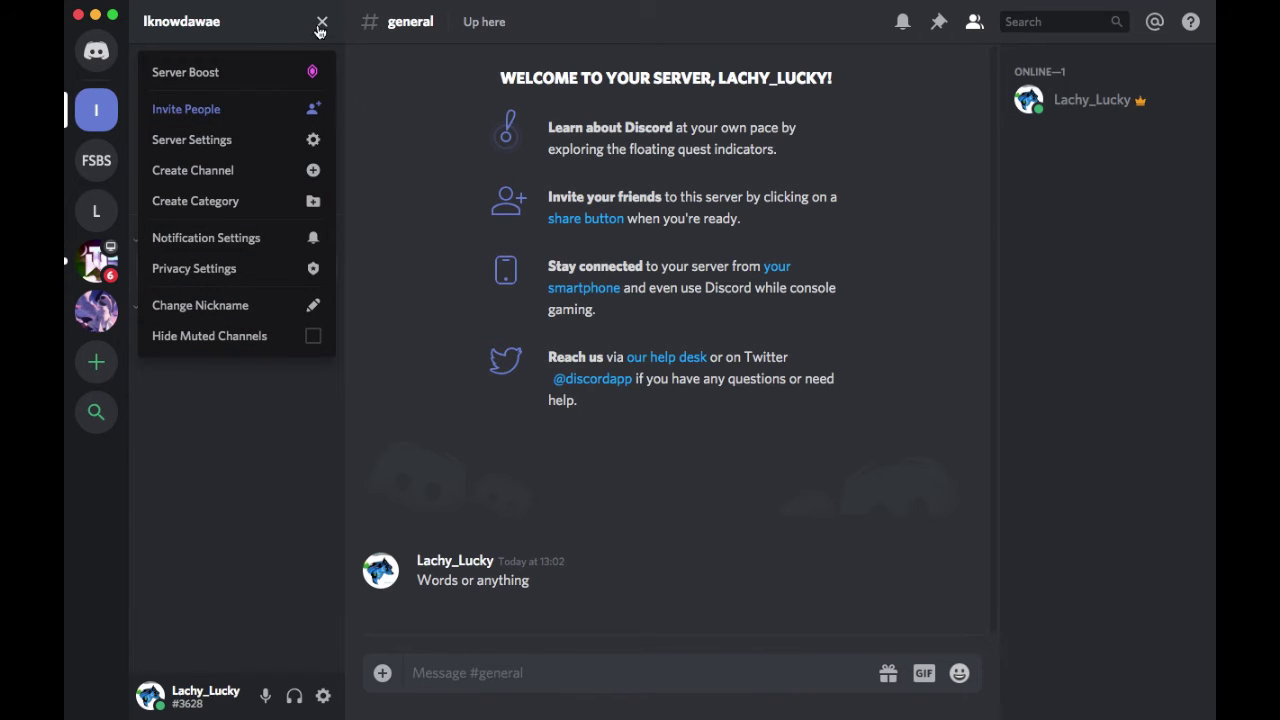
pyautogui.click(320, 23)
pyautogui.click(322, 22)
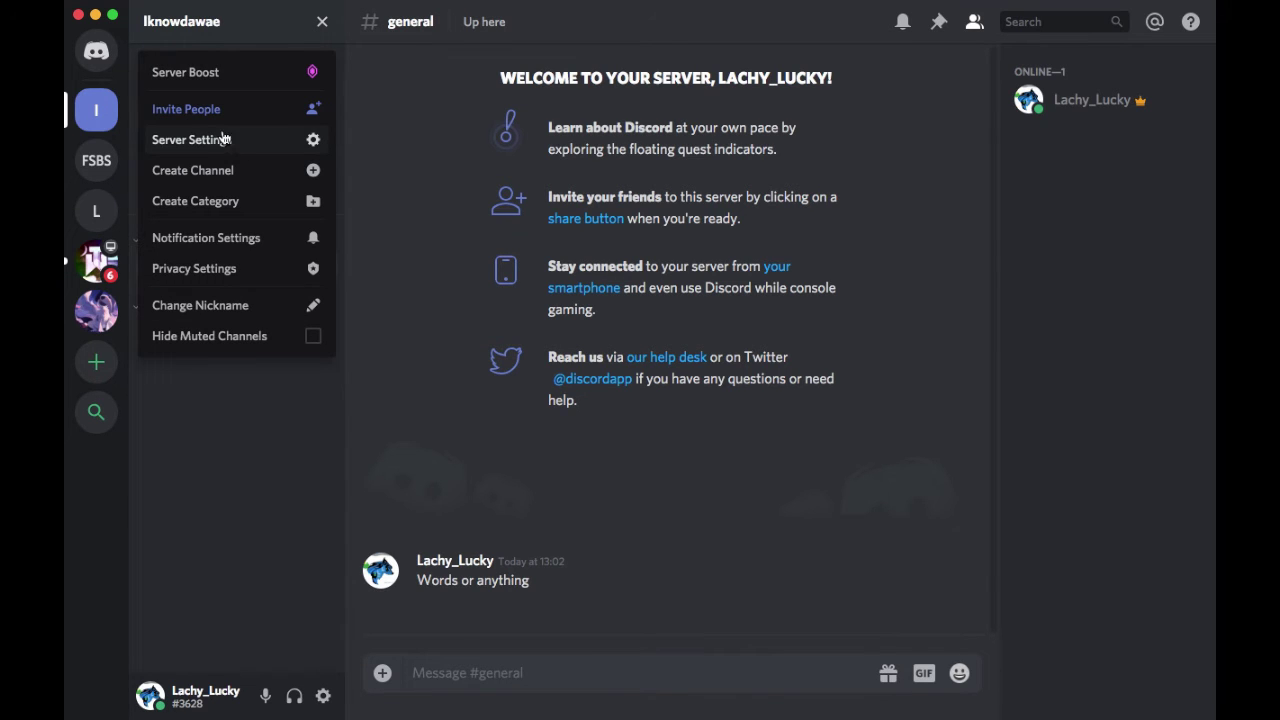
pyautogui.click(228, 116)
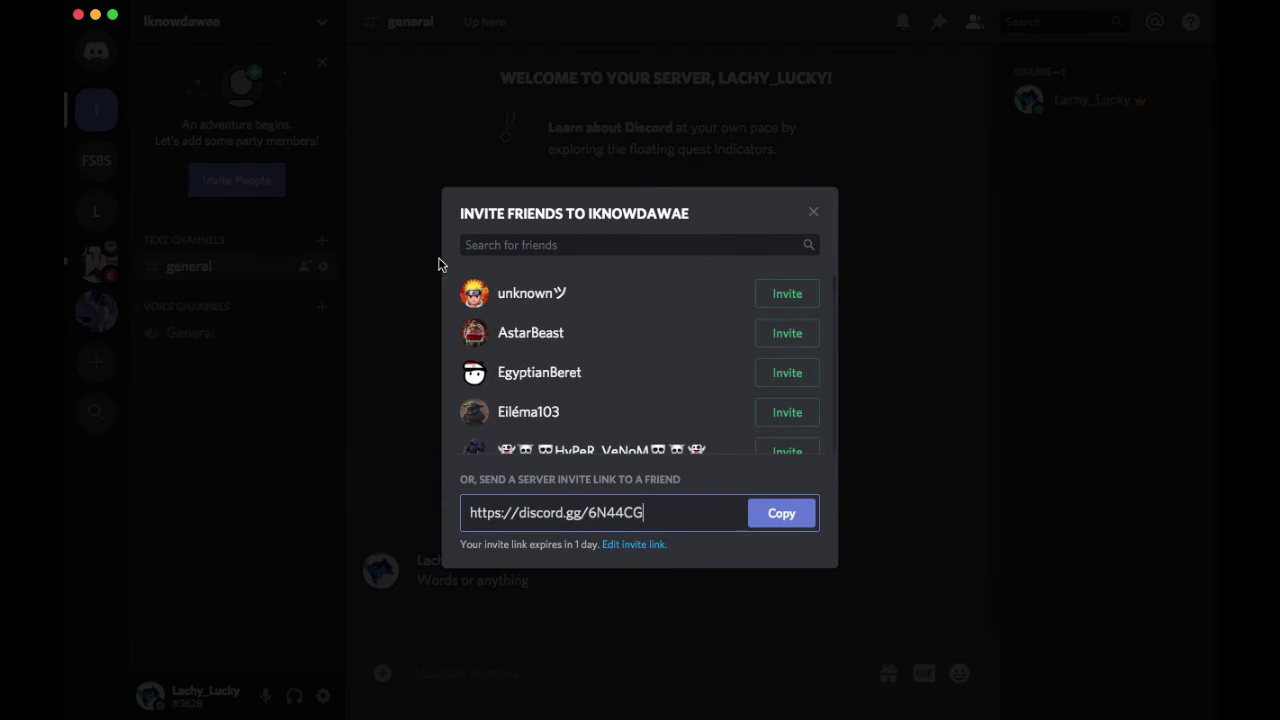
pyautogui.scroll(-10, 493, 295)
pyautogui.scroll(10, 493, 295)
pyautogui.scroll(-5, 493, 295)
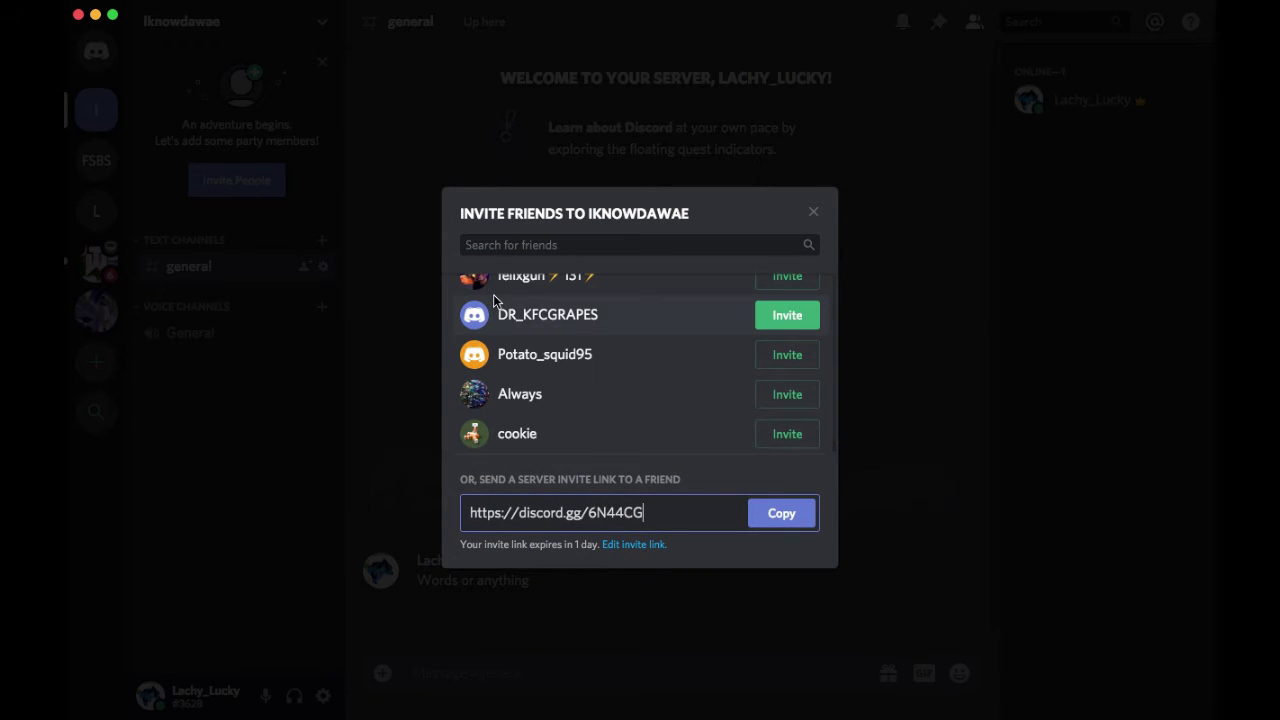
pyautogui.scroll(5, 578, 419)
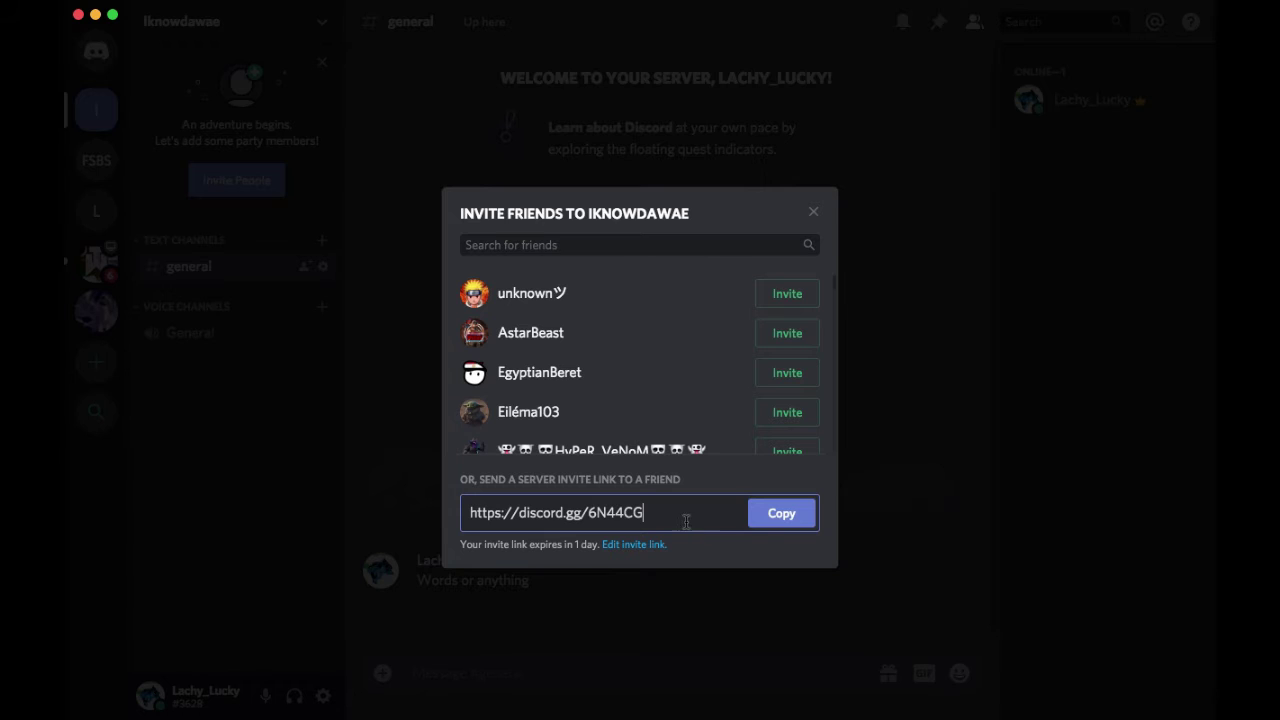
# - Generate a new server invite link that never expires and has no limit on uses, then close the invitation dialog
pyautogui.click(634, 545)
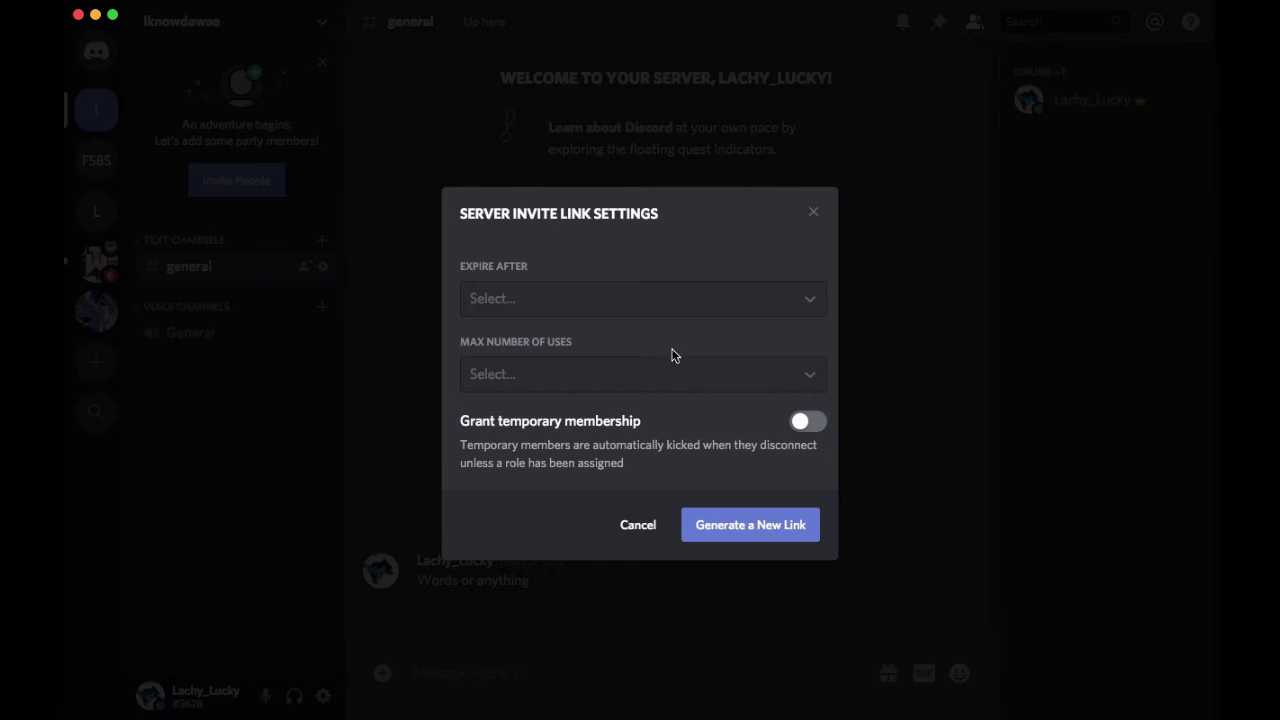
pyautogui.click(651, 294)
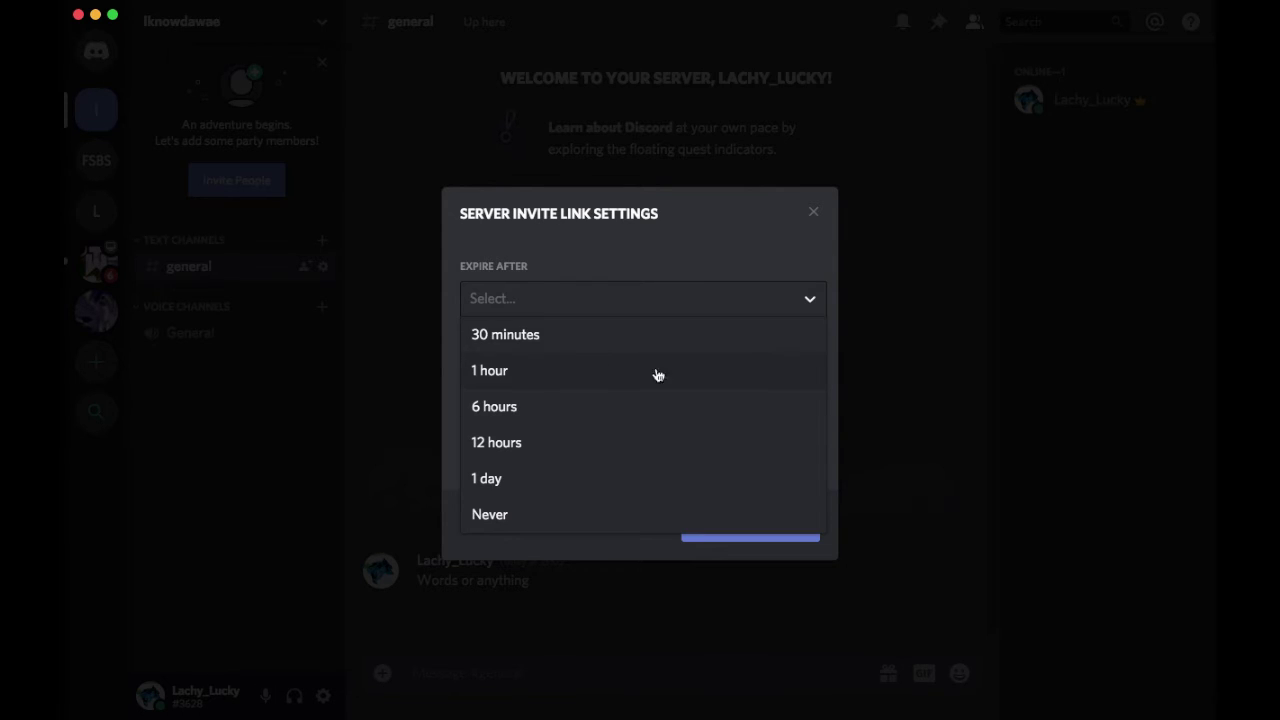
pyautogui.click(531, 513)
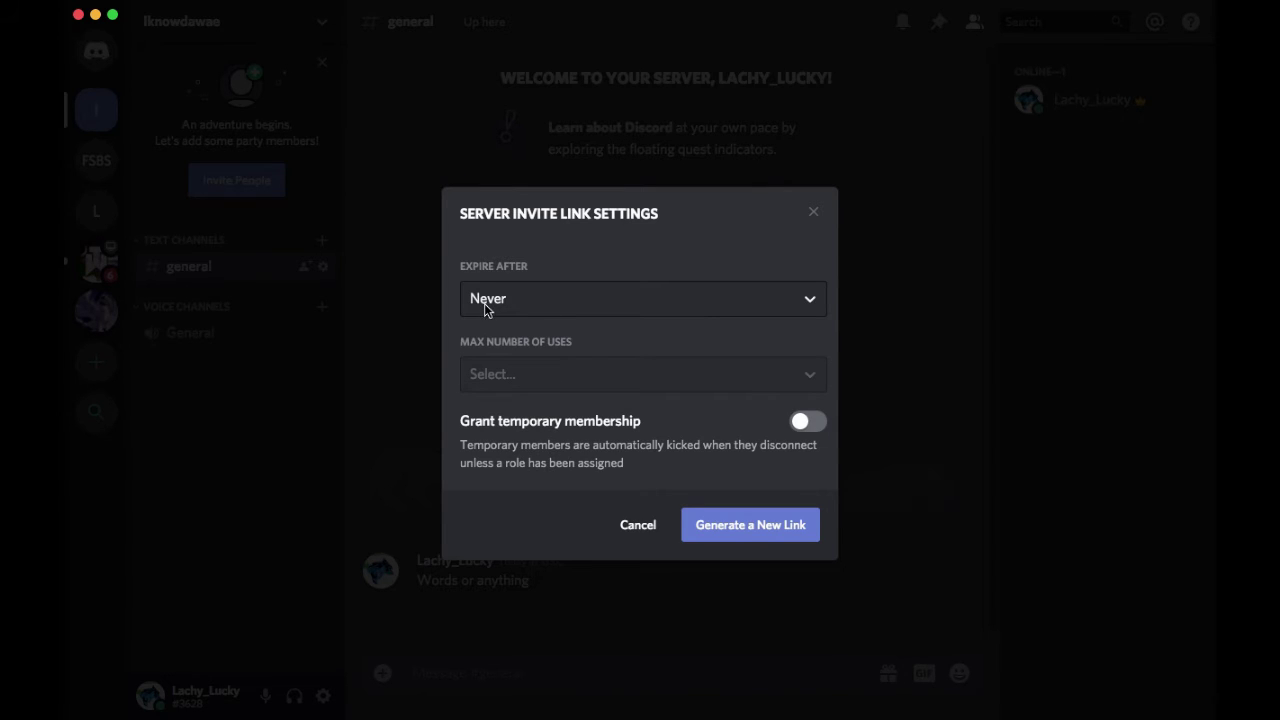
pyautogui.click(525, 376)
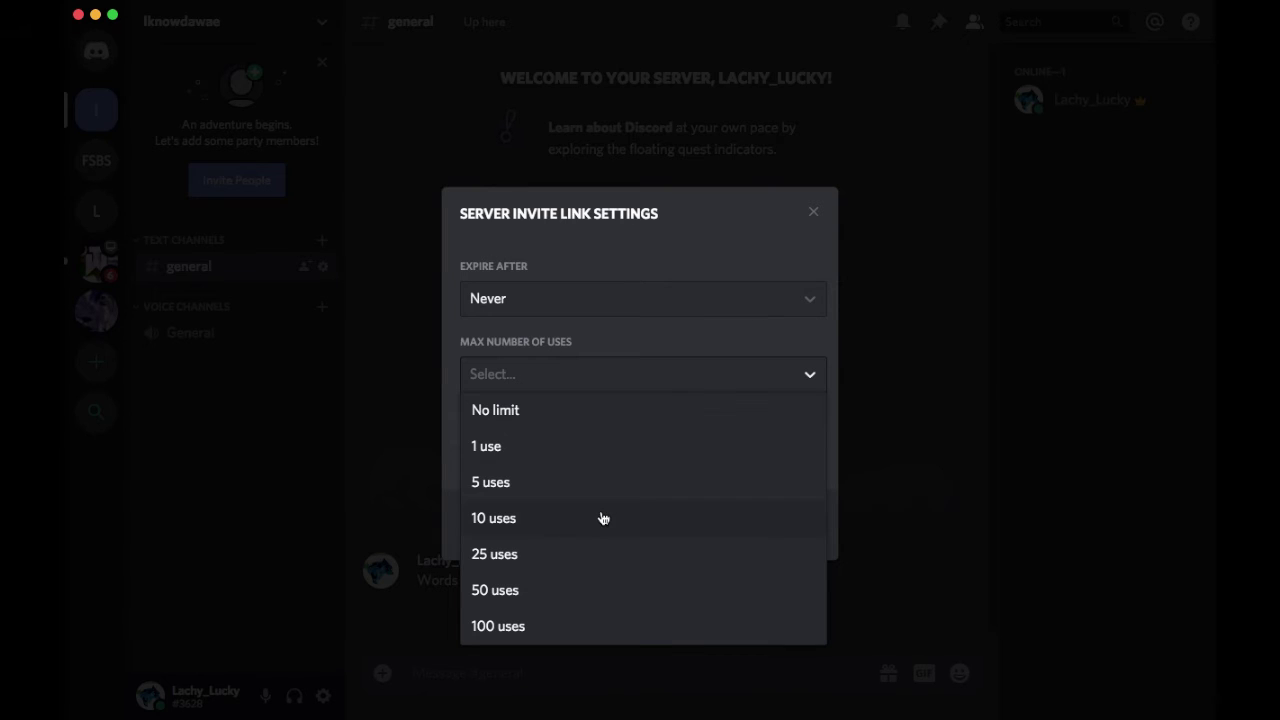
pyautogui.click(580, 410)
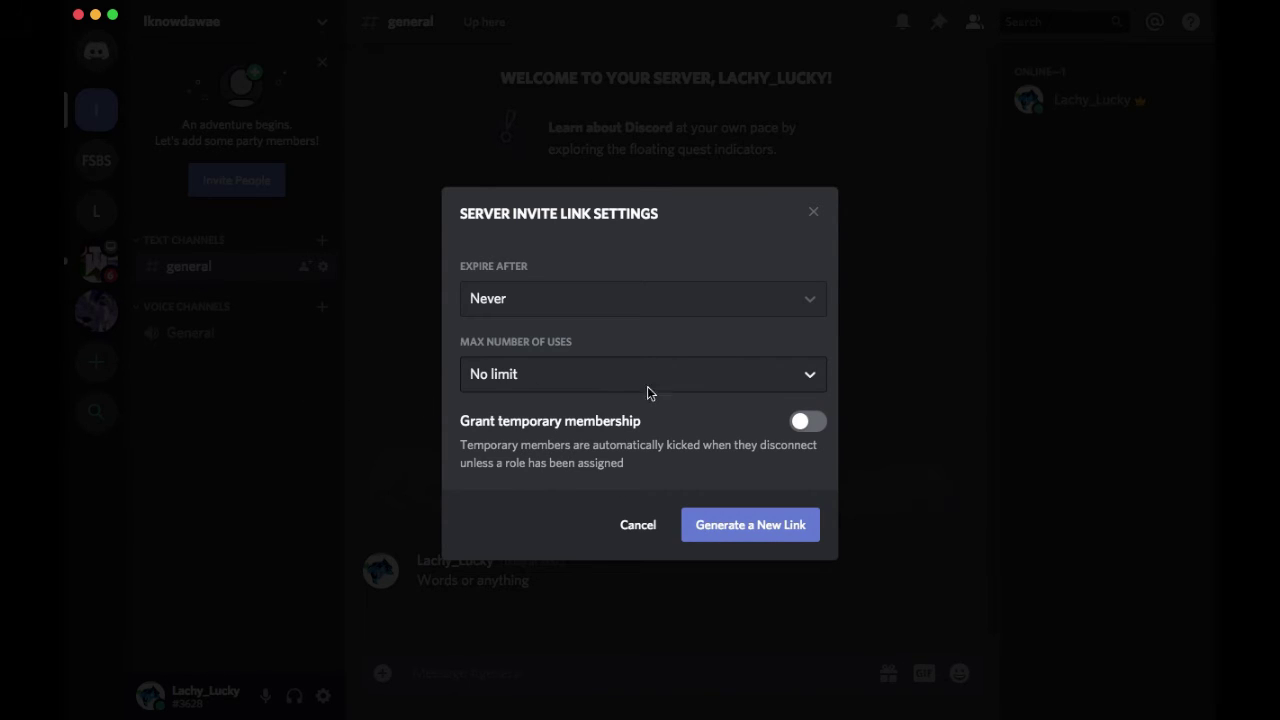
pyautogui.click(716, 538)
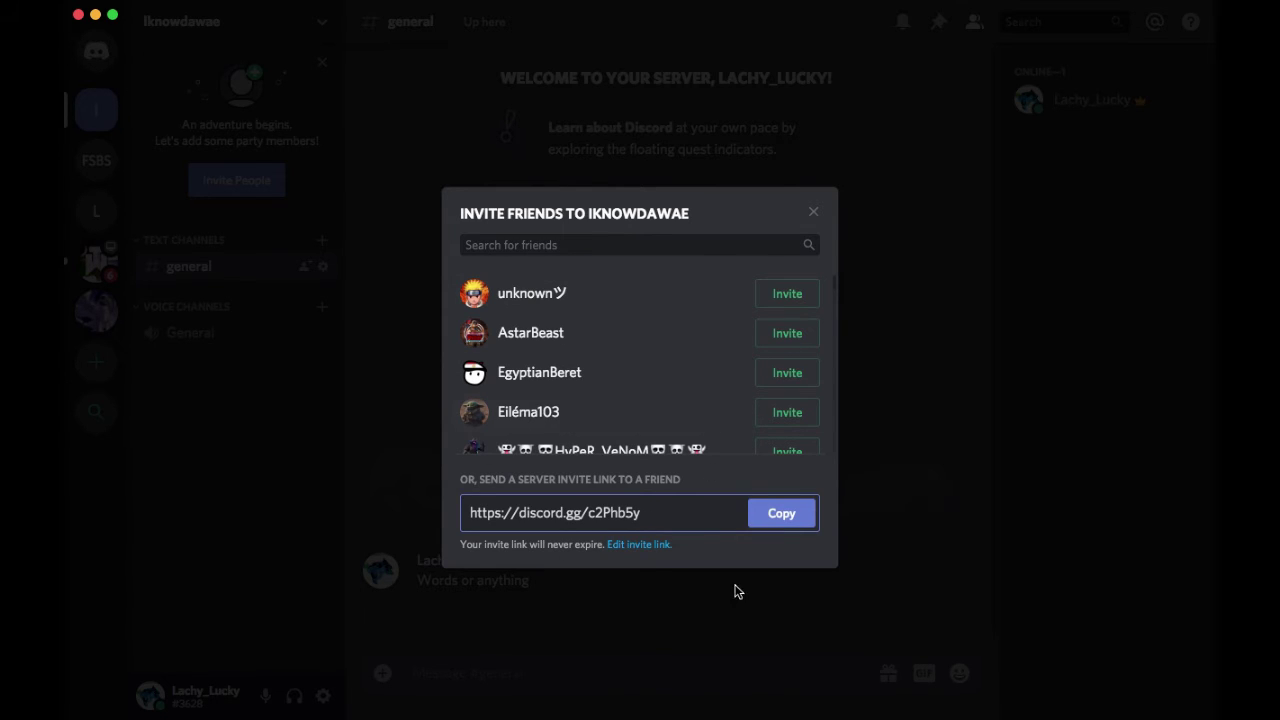
pyautogui.click(660, 546)
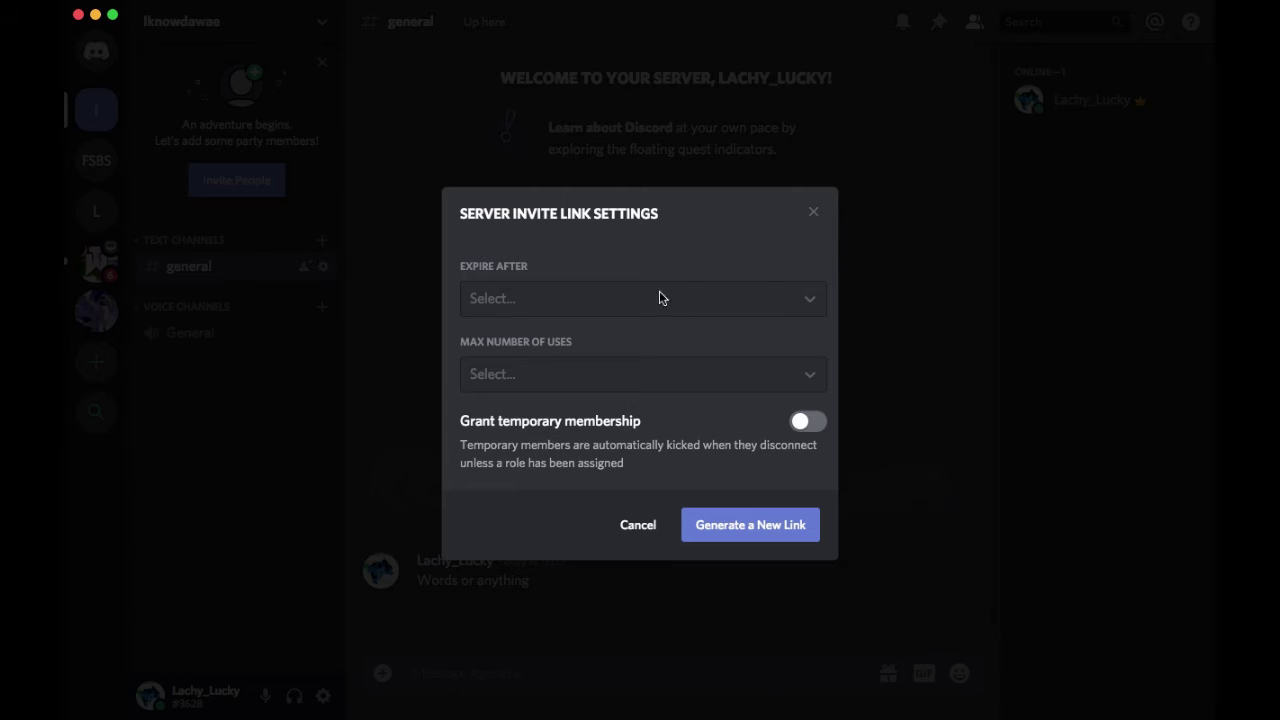
pyautogui.click(813, 213)
pyautogui.click(810, 210)
pyautogui.click(287, 29)
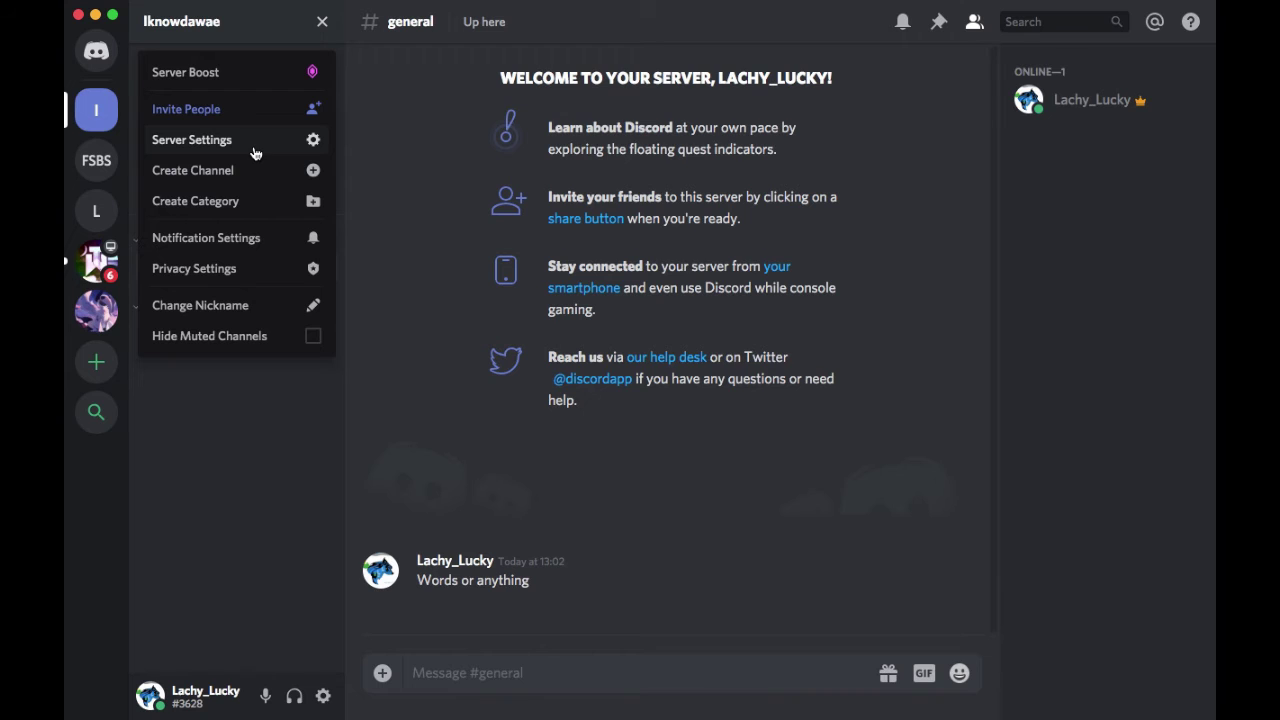
pyautogui.click(254, 142)
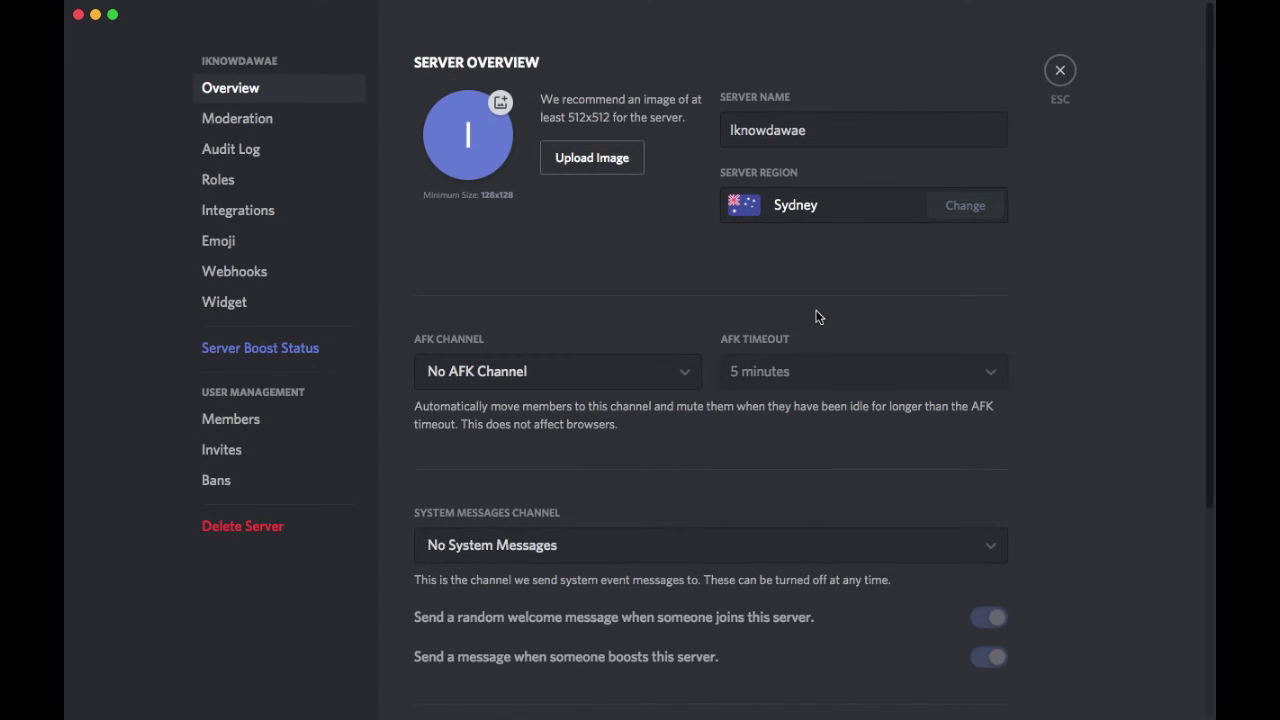
pyautogui.scroll(-5, 789, 287)
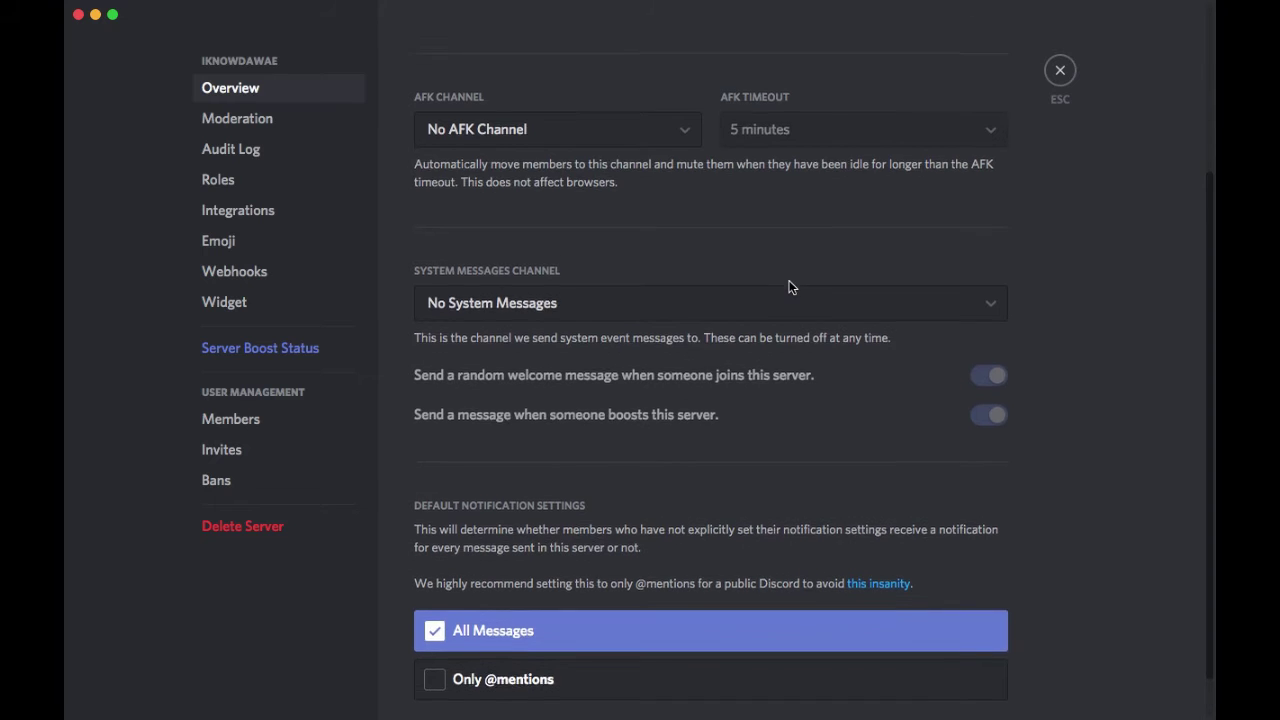
pyautogui.scroll(5, 789, 287)
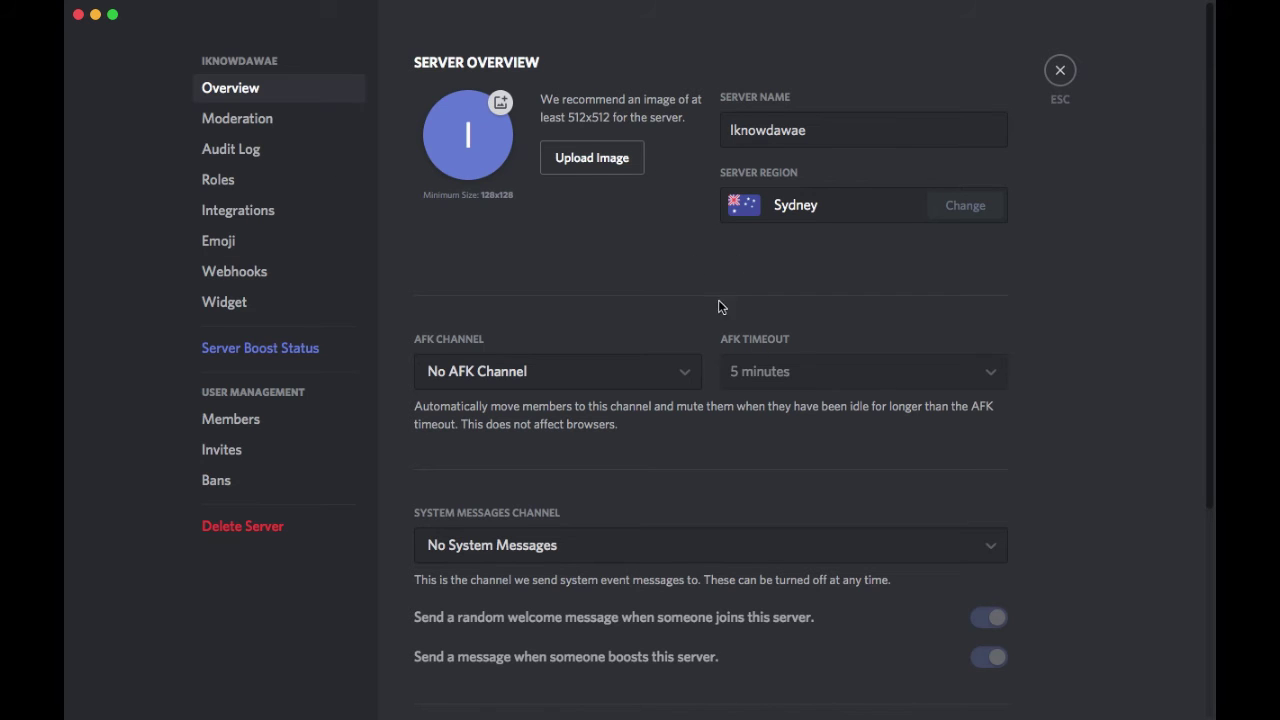
pyautogui.scroll(-2, 640, 380)
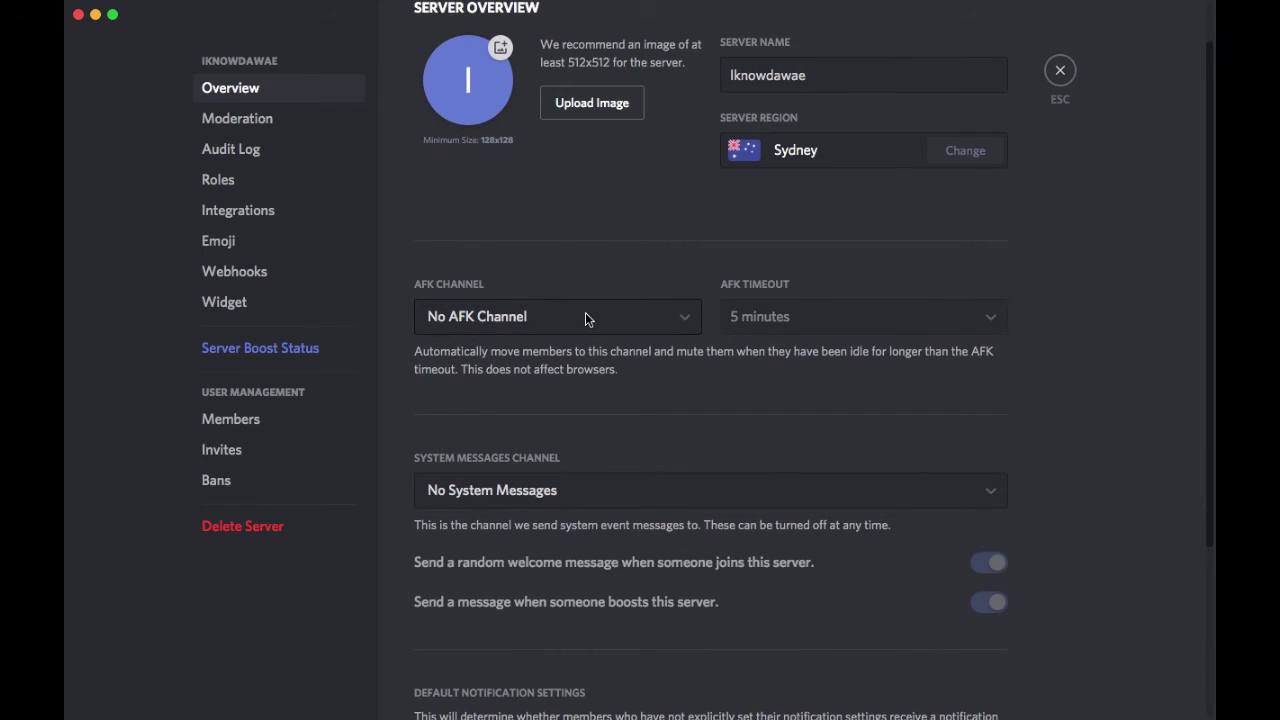
pyautogui.scroll(-5, 585, 312)
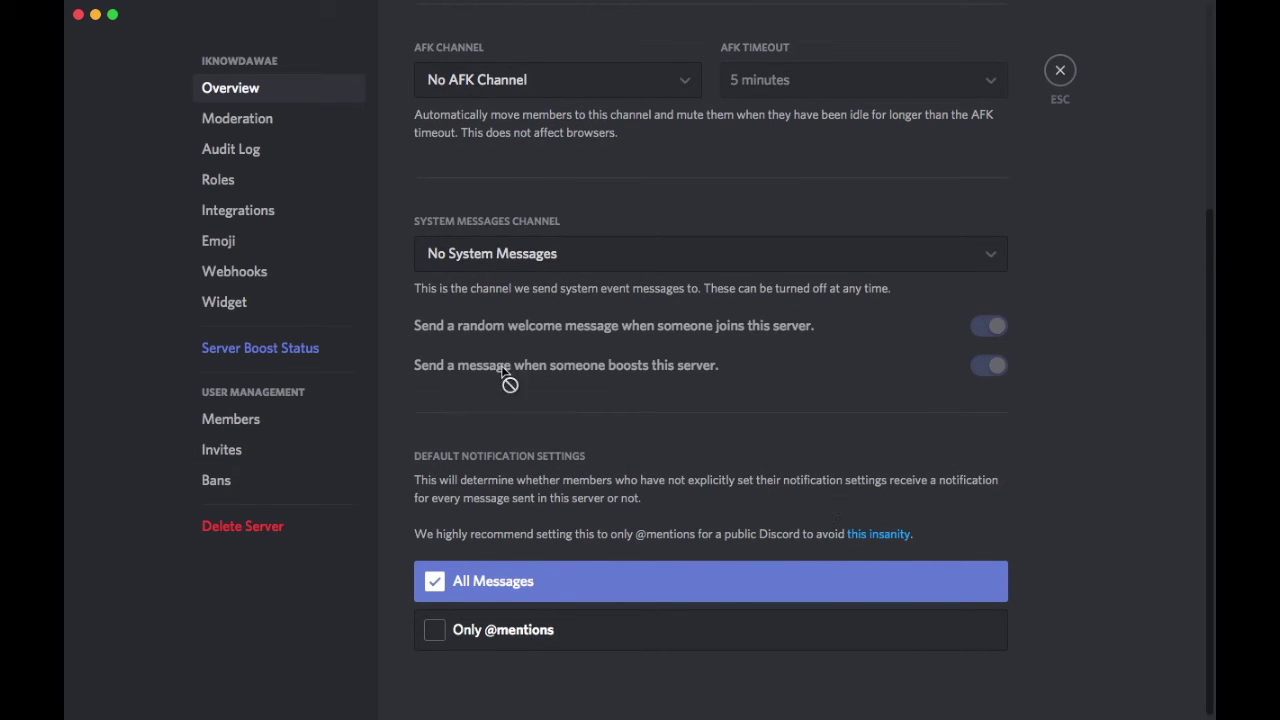
pyautogui.click(497, 626)
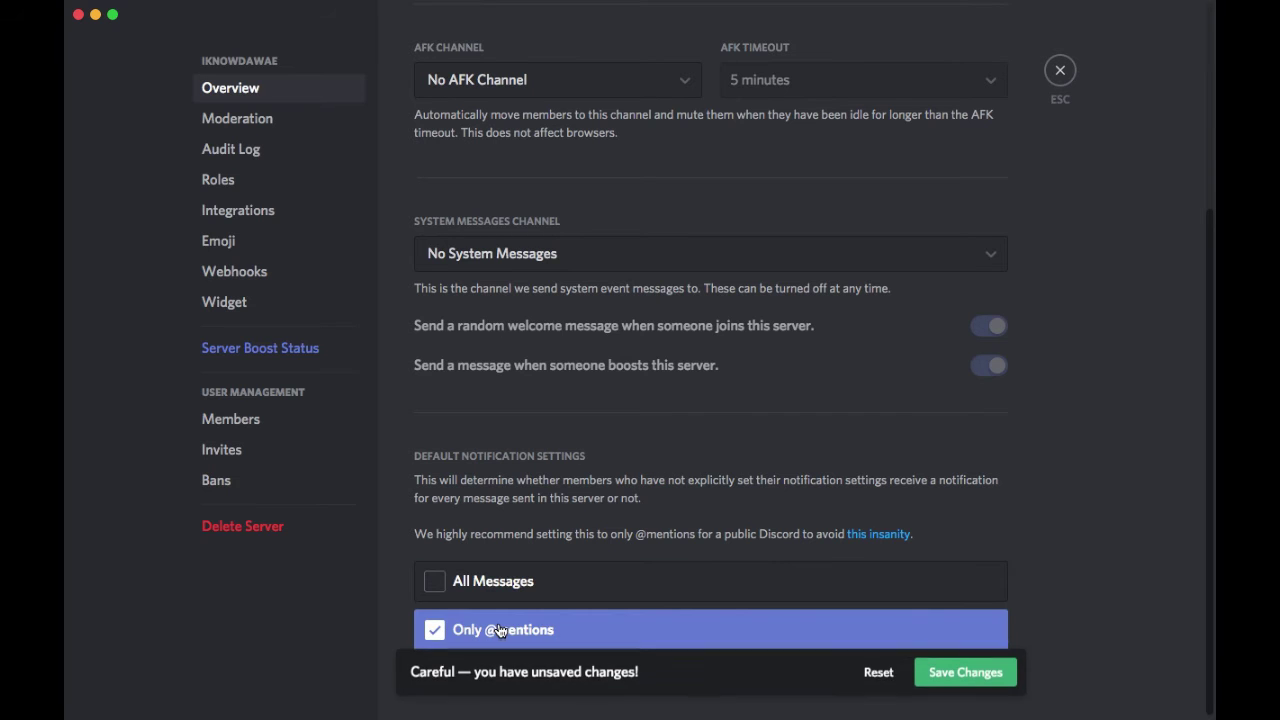
pyautogui.click(963, 680)
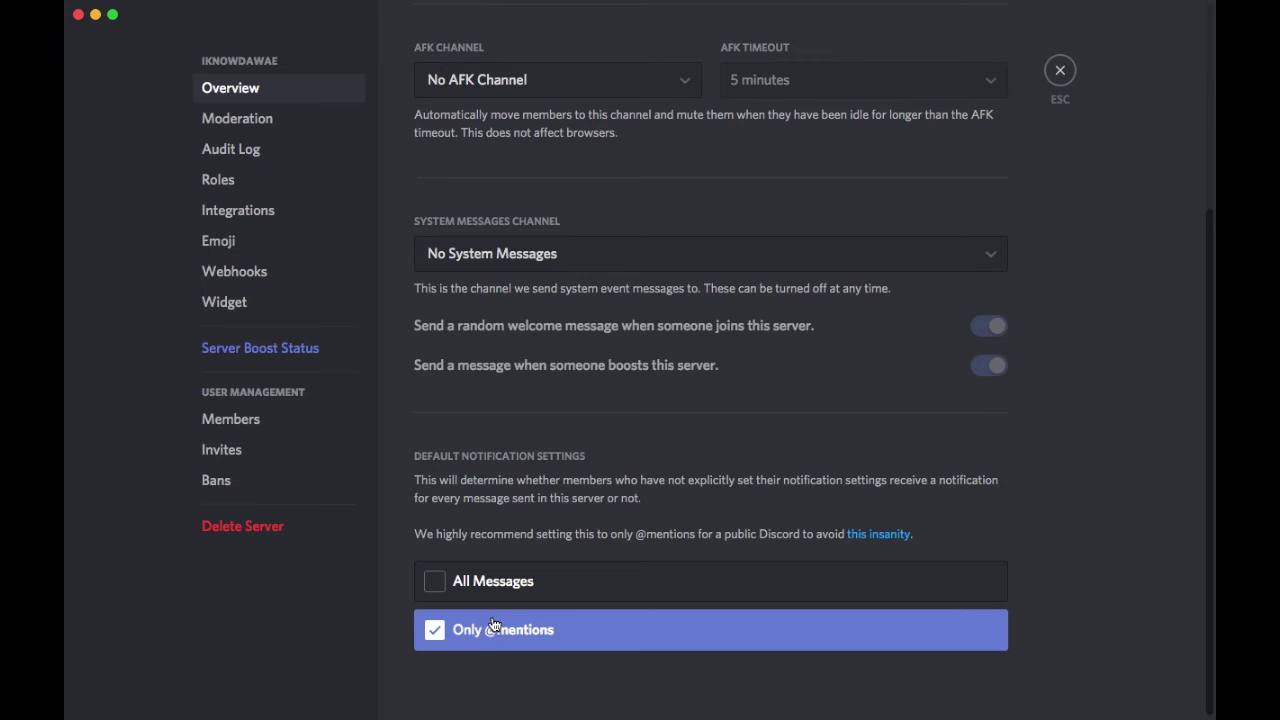
# - Examine the server's moderation settings: verification levels, explicit media content filter and 2FA requirement
pyautogui.click(279, 119)
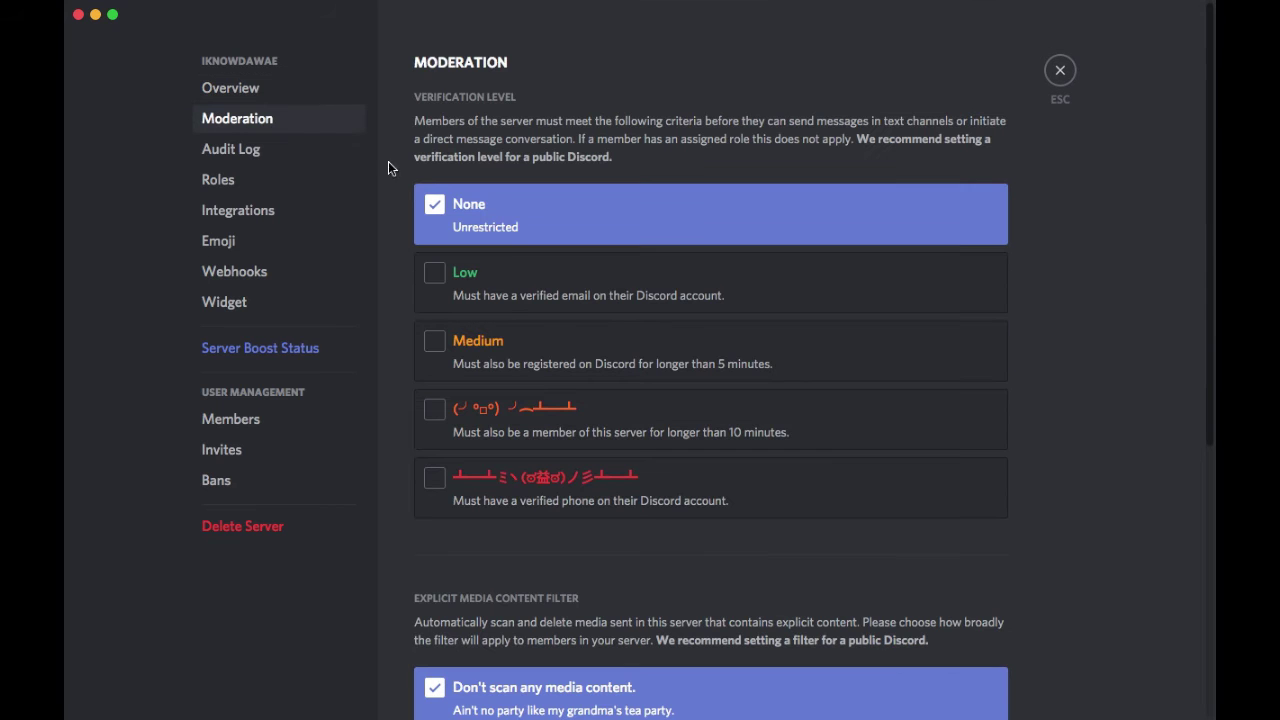
pyautogui.scroll(-2, 475, 156)
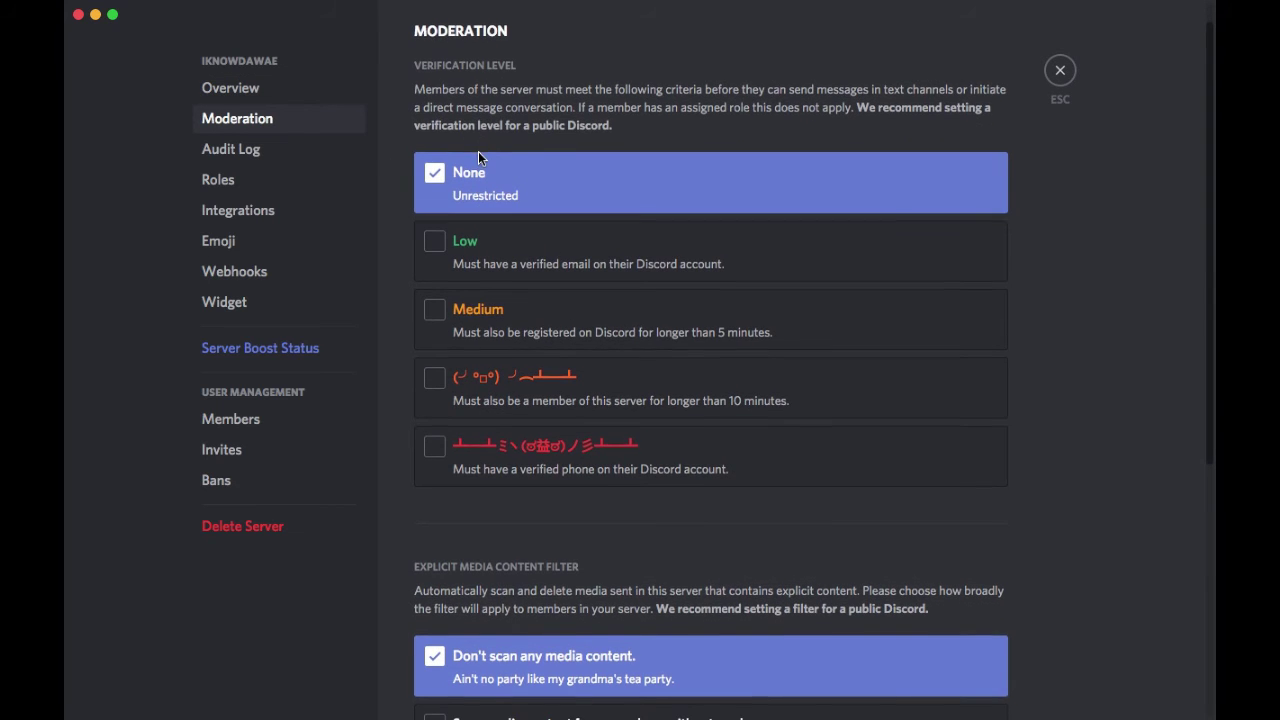
pyautogui.scroll(-1, 480, 160)
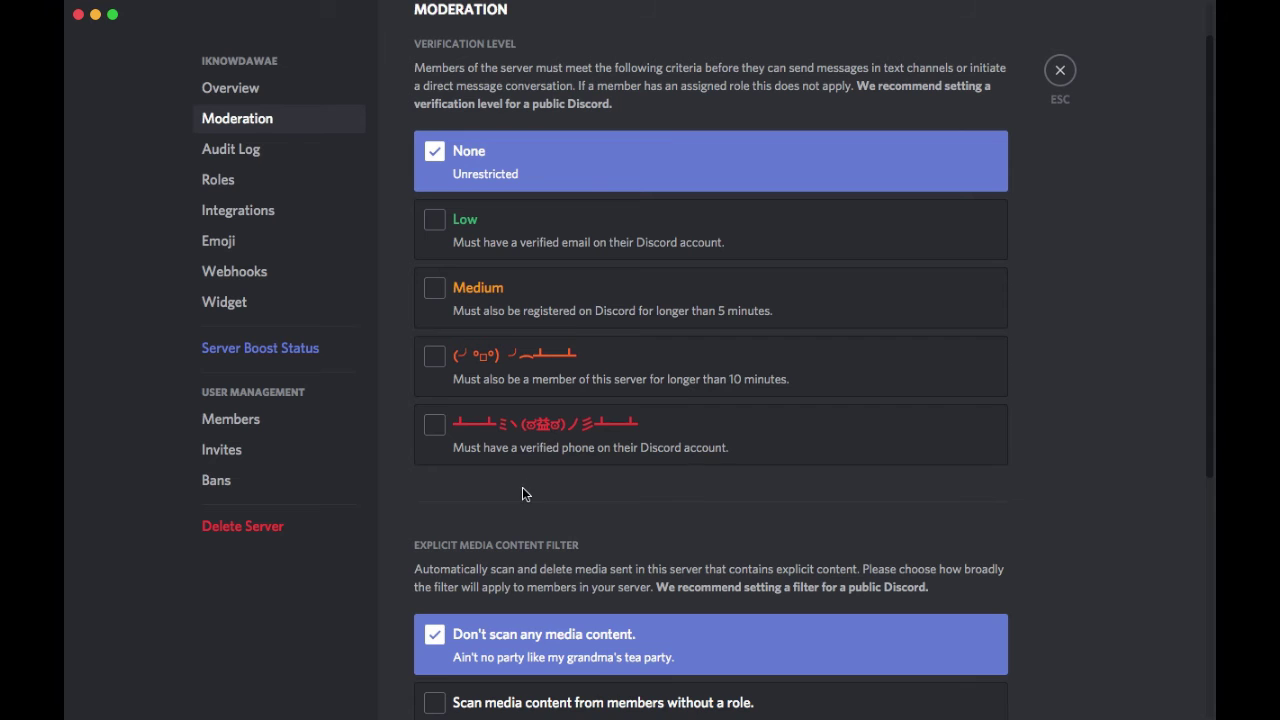
pyautogui.scroll(-5, 522, 490)
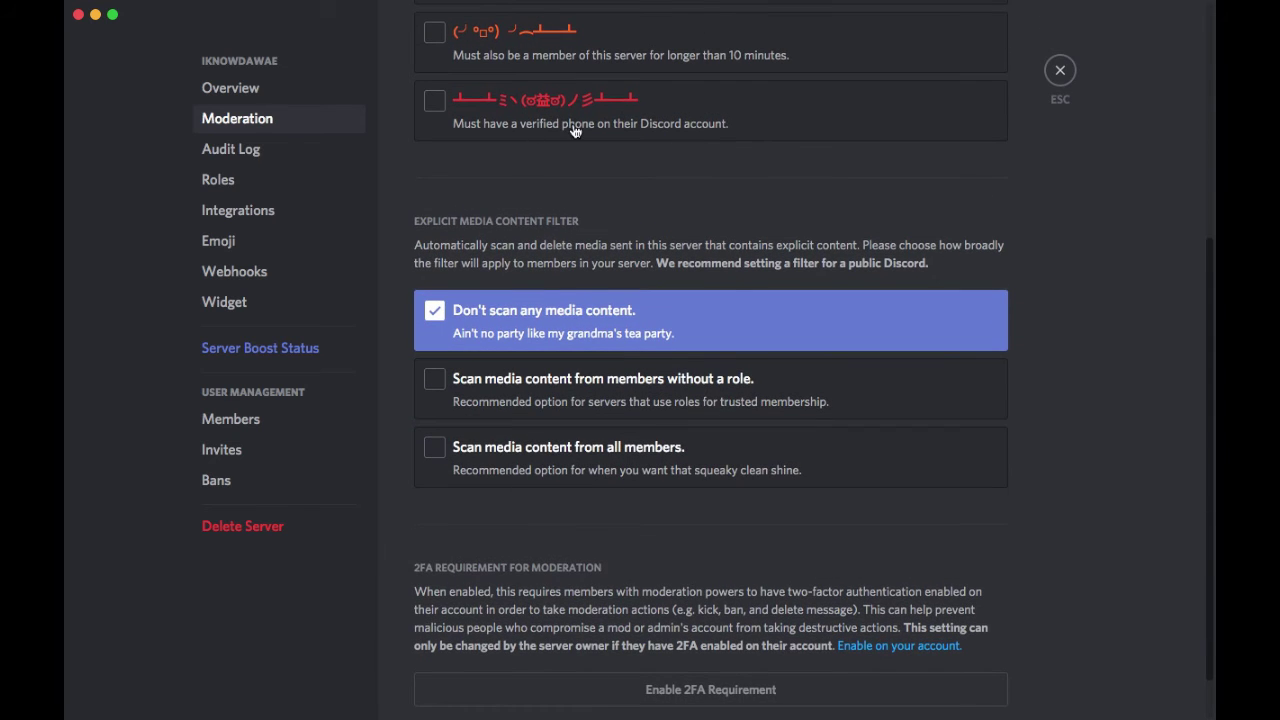
pyautogui.scroll(1, 575, 130)
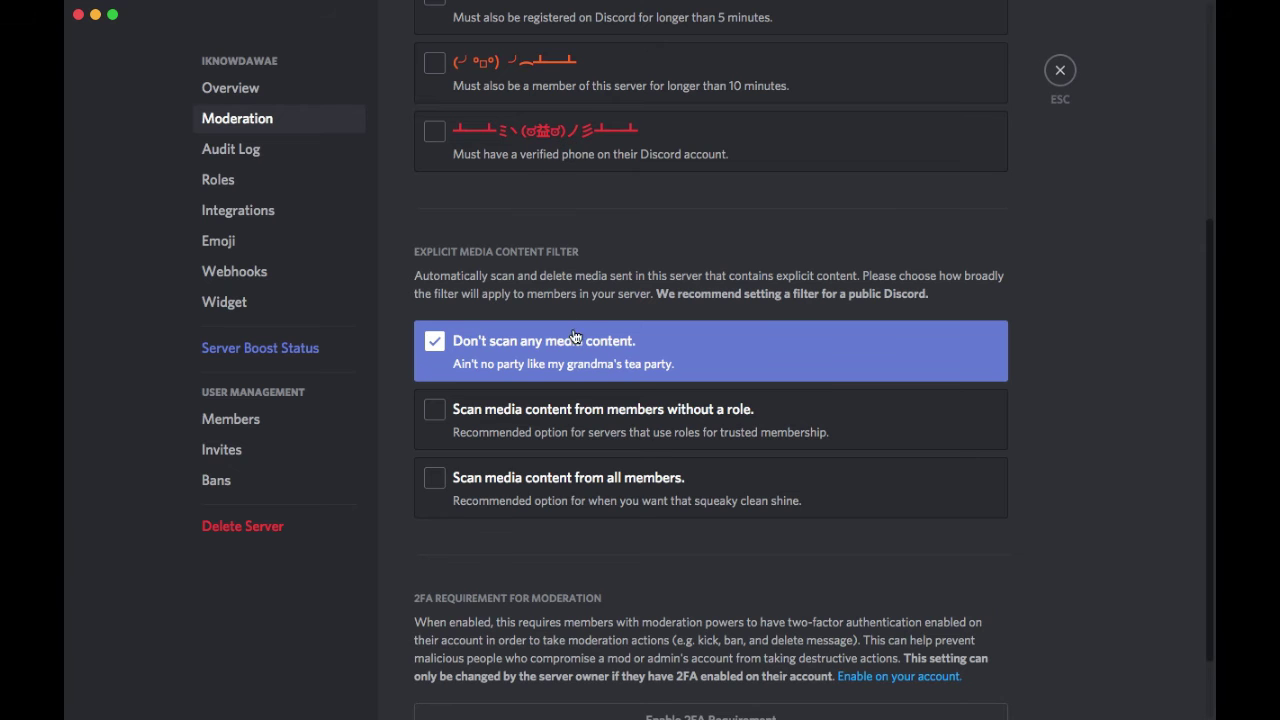
pyautogui.scroll(-1, 611, 275)
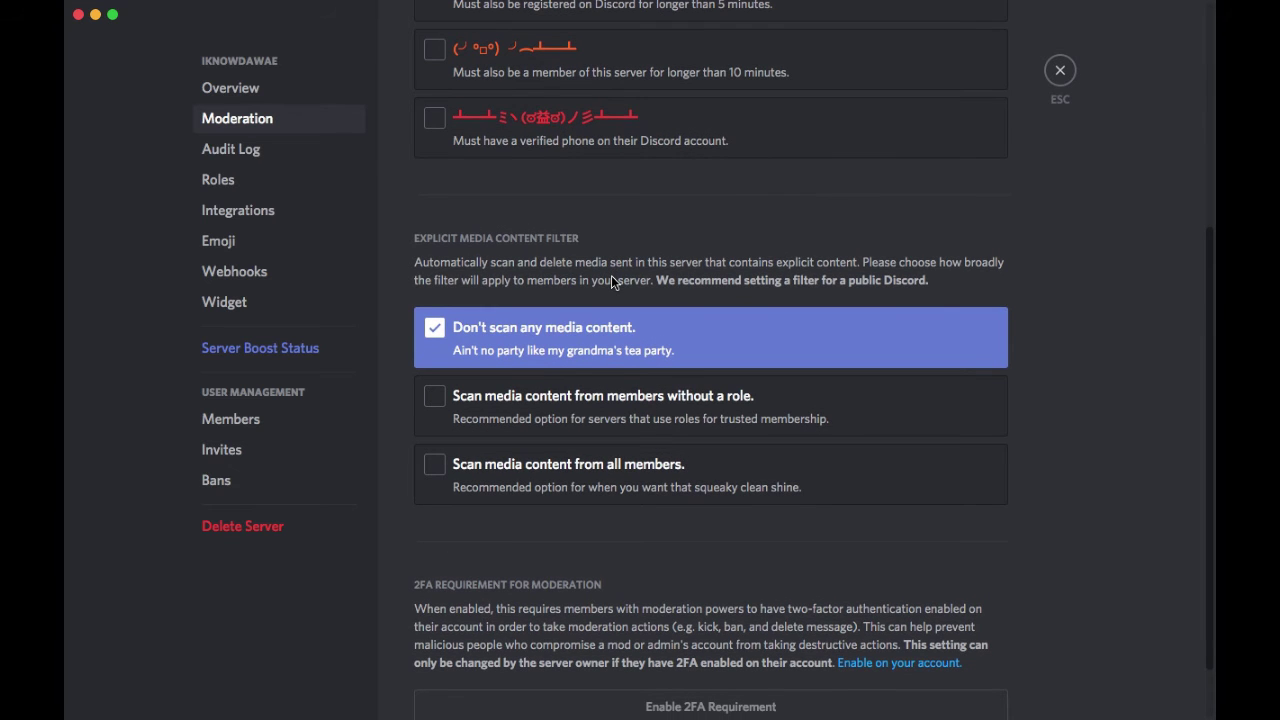
pyautogui.scroll(-1, 613, 283)
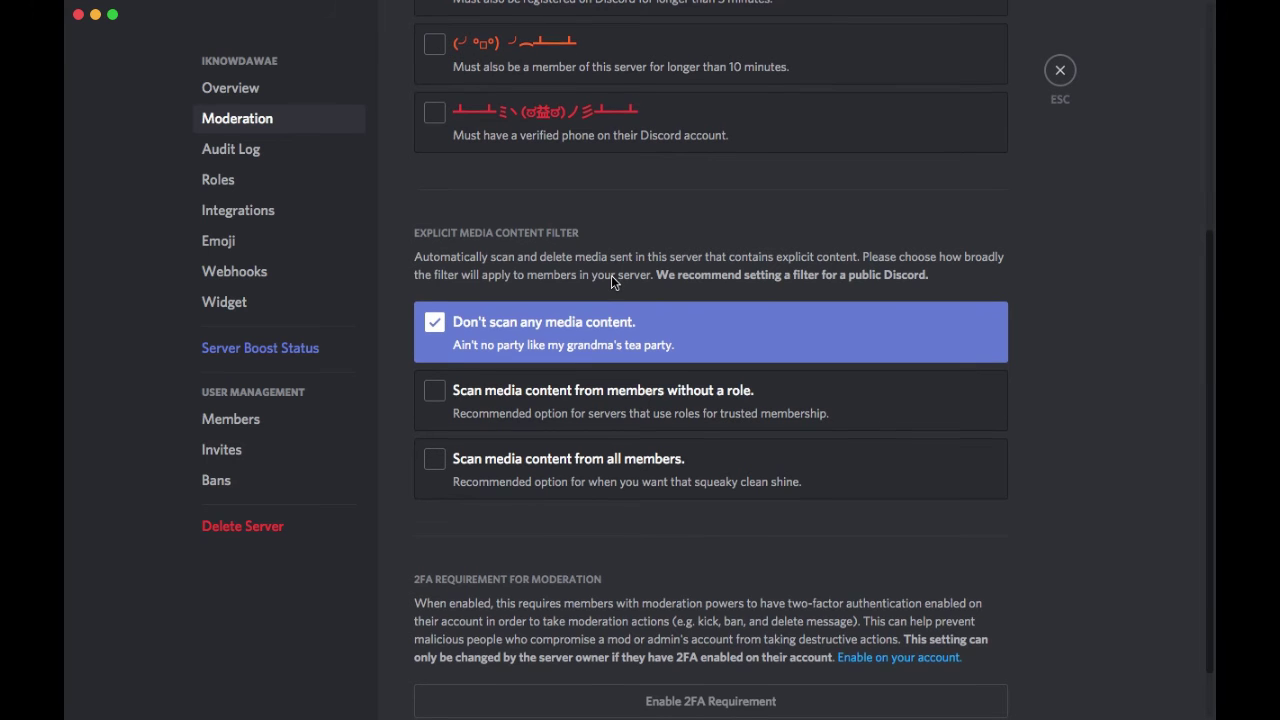
pyautogui.scroll(-3, 612, 282)
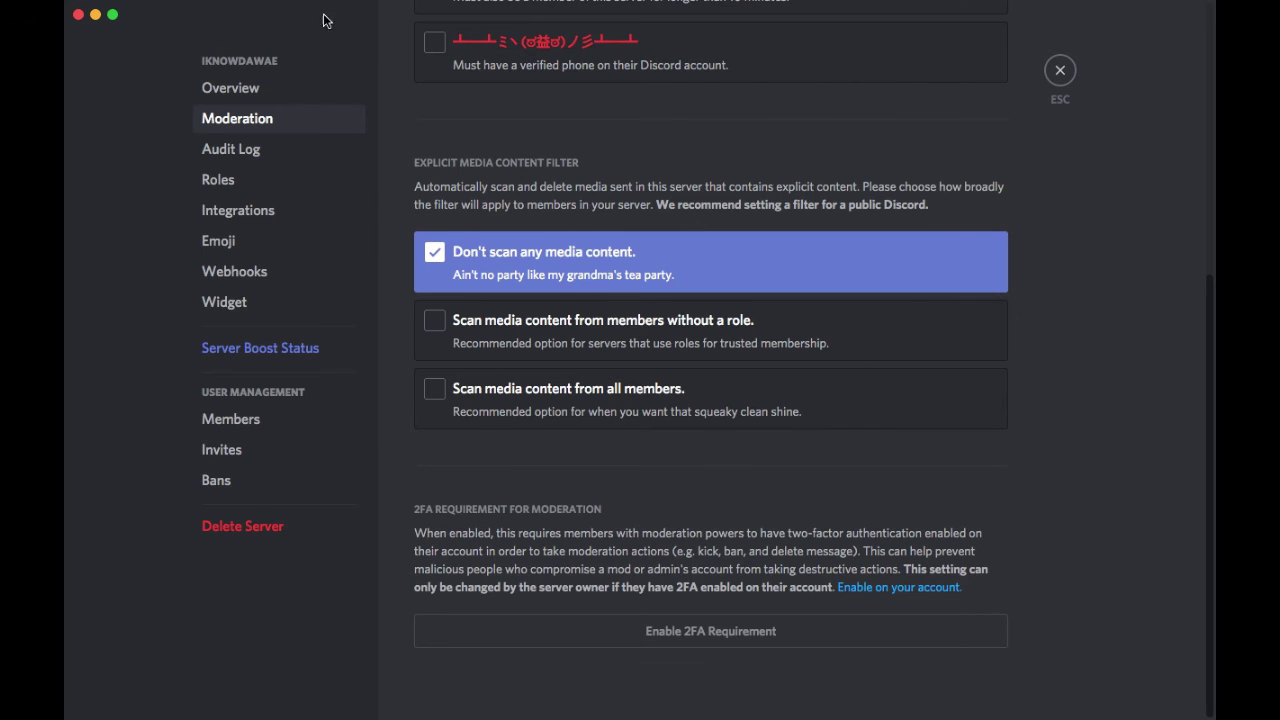
# - Look through the server's audit log and the roles page, then close the server settings
pyautogui.click(280, 152)
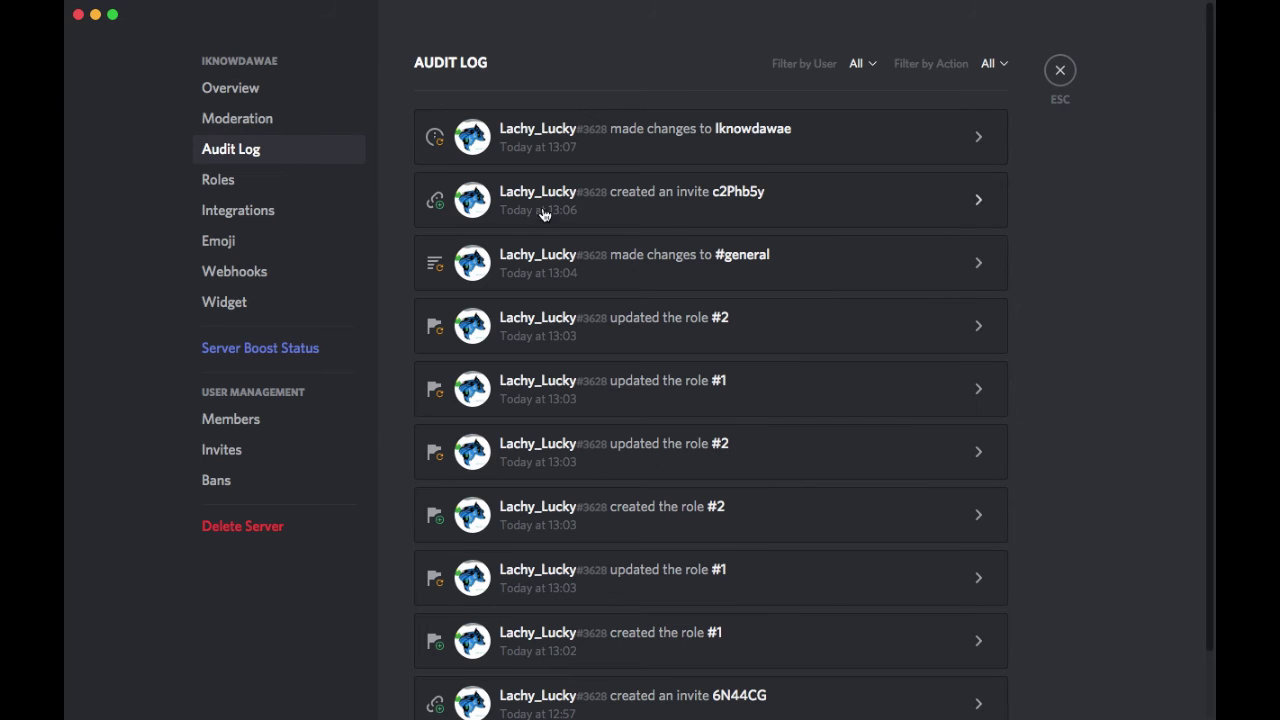
pyautogui.scroll(-2, 870, 352)
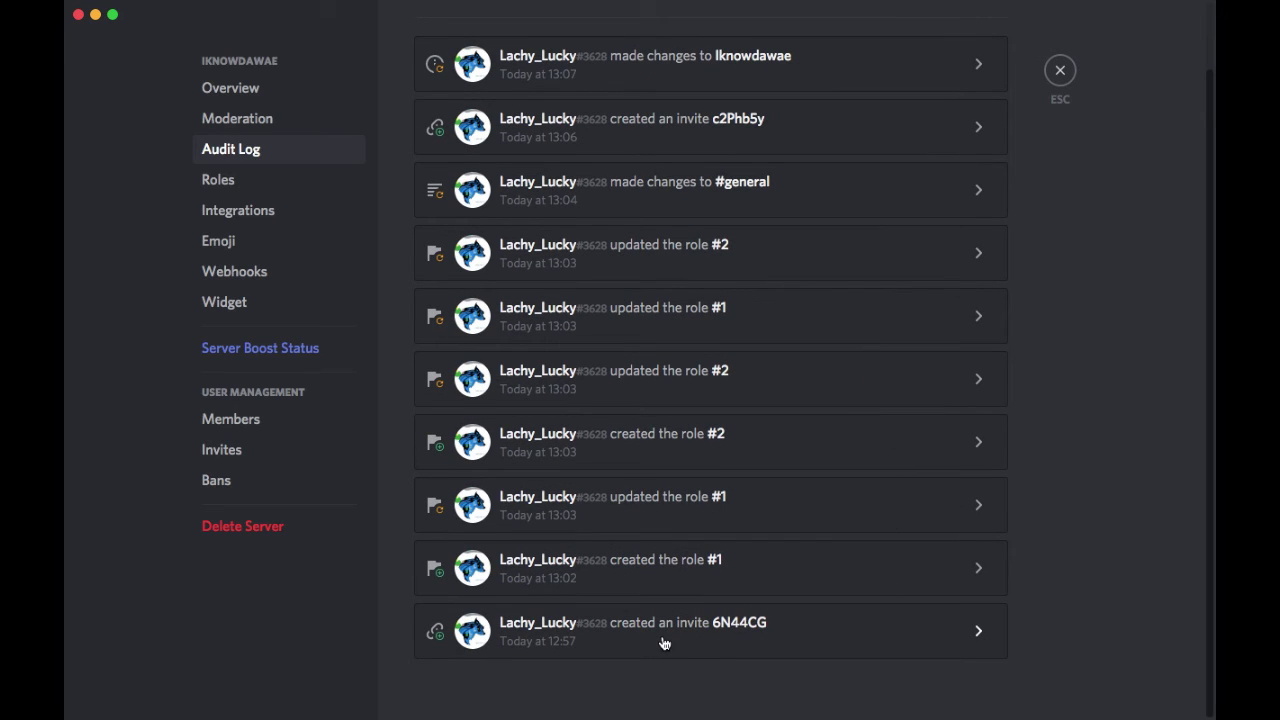
pyautogui.scroll(2, 664, 643)
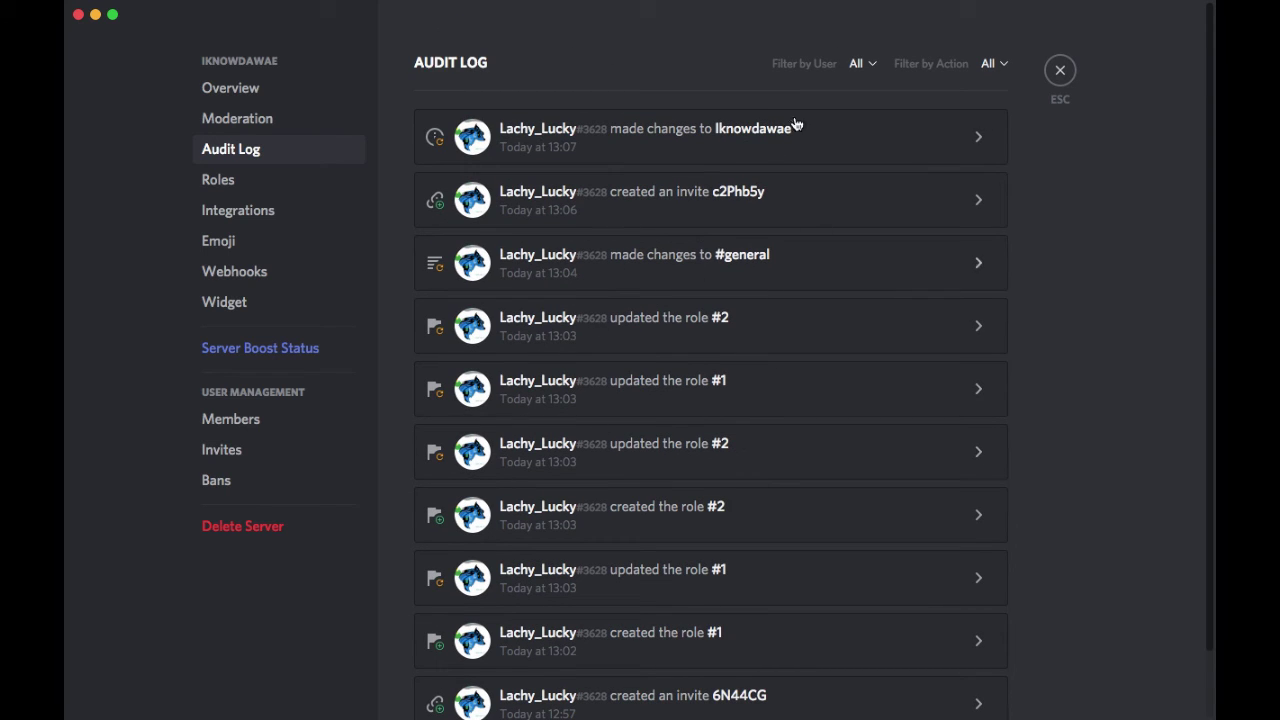
pyautogui.click(220, 181)
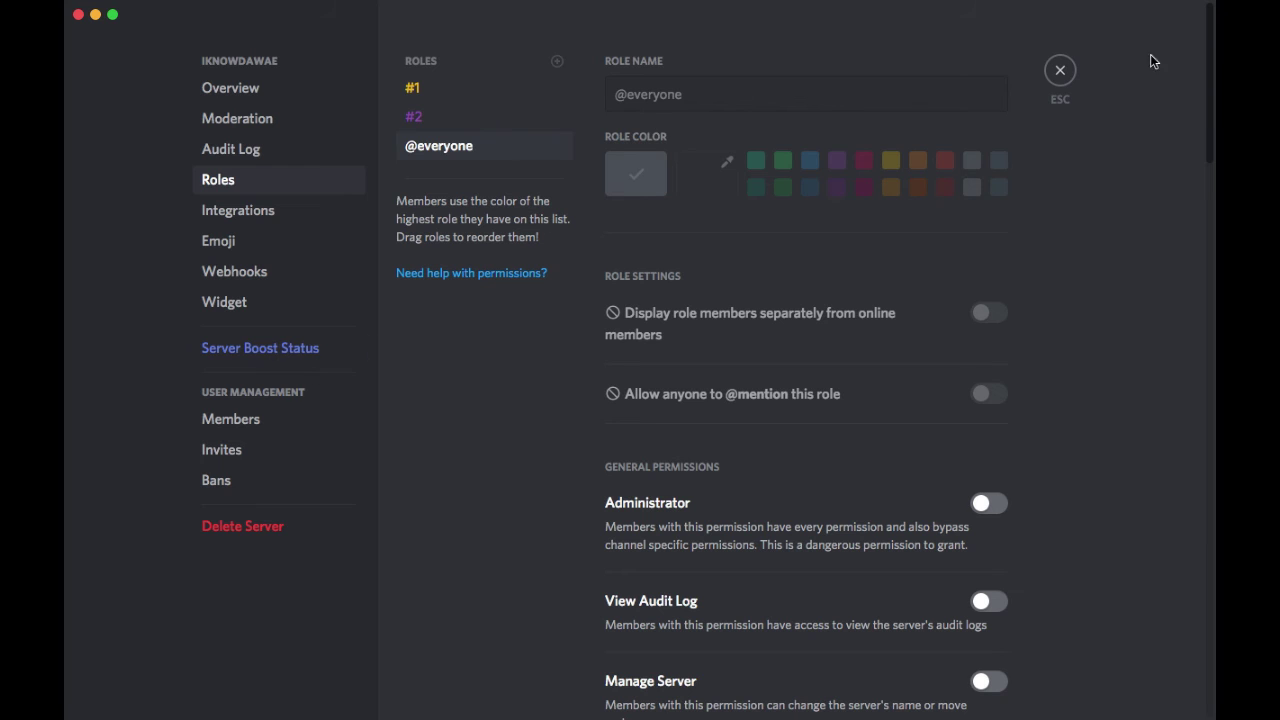
pyautogui.click(1060, 70)
pyautogui.click(274, 36)
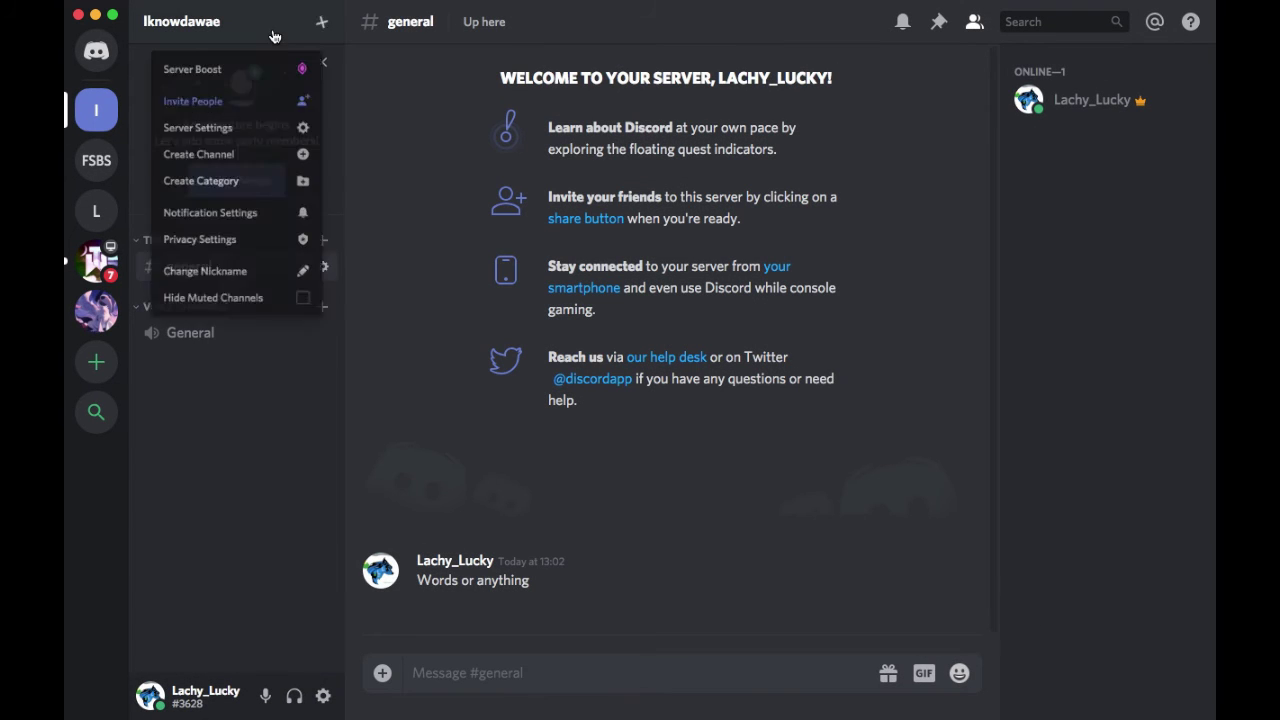
pyautogui.click(384, 318)
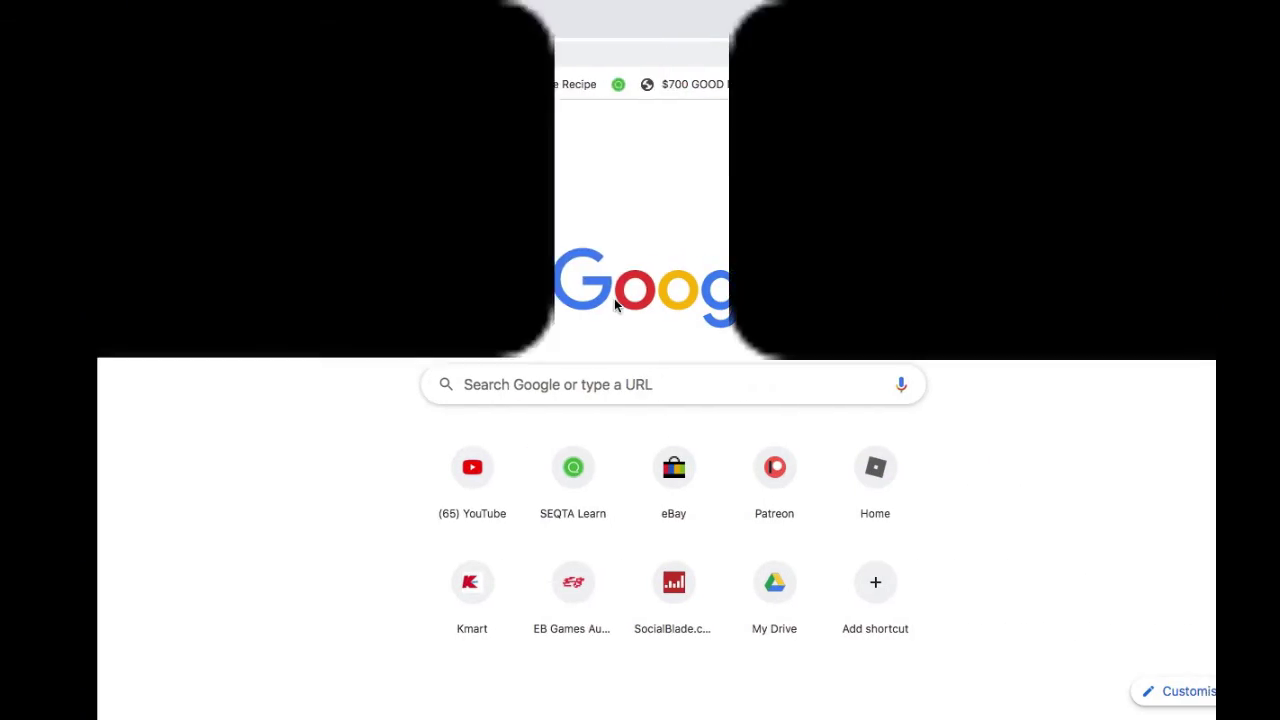
# - Switch to the web browser, search for "rythm" and open the Rythm music bot's Discord authorization page from its website
pyautogui.write('rythm')
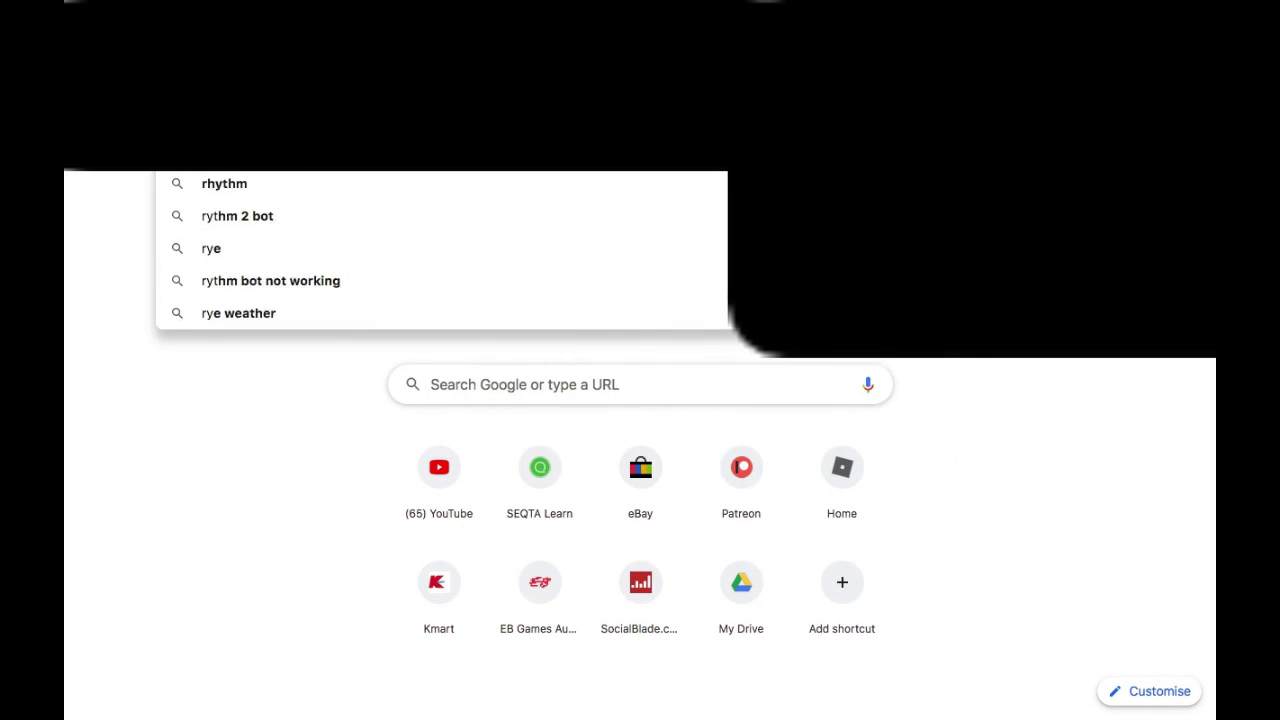
pyautogui.press('Return')
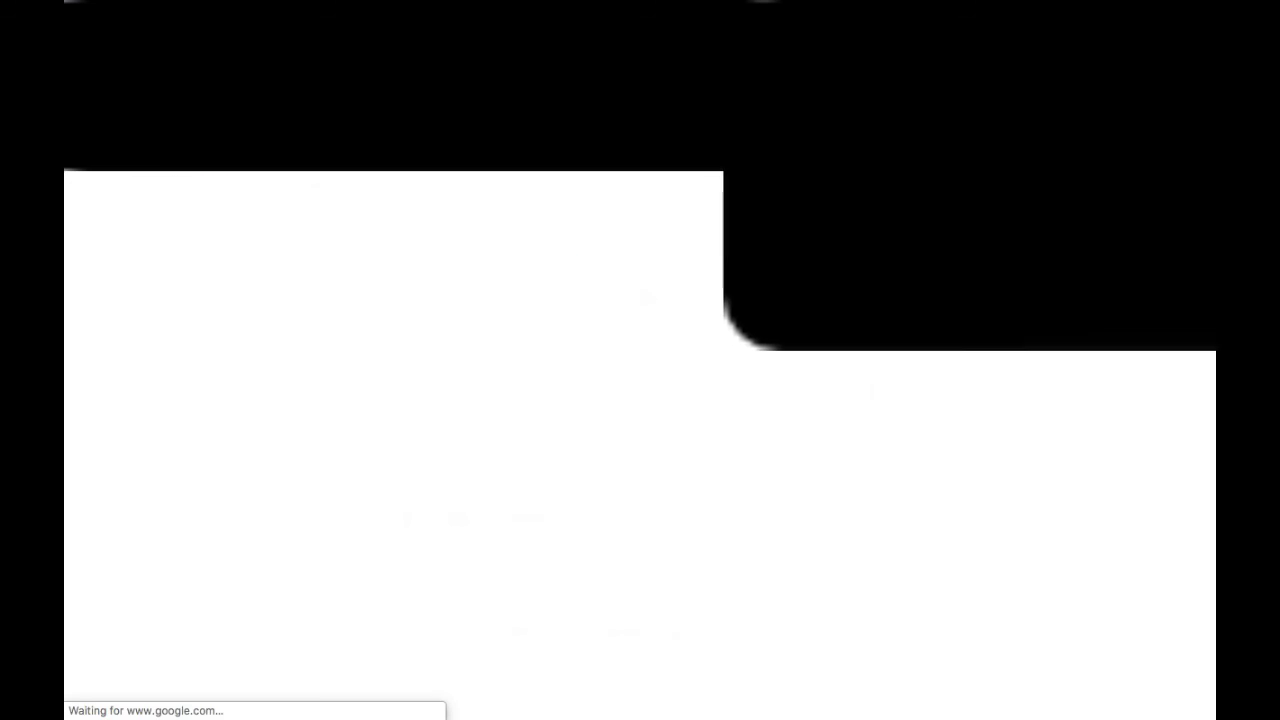
pyautogui.click(316, 290)
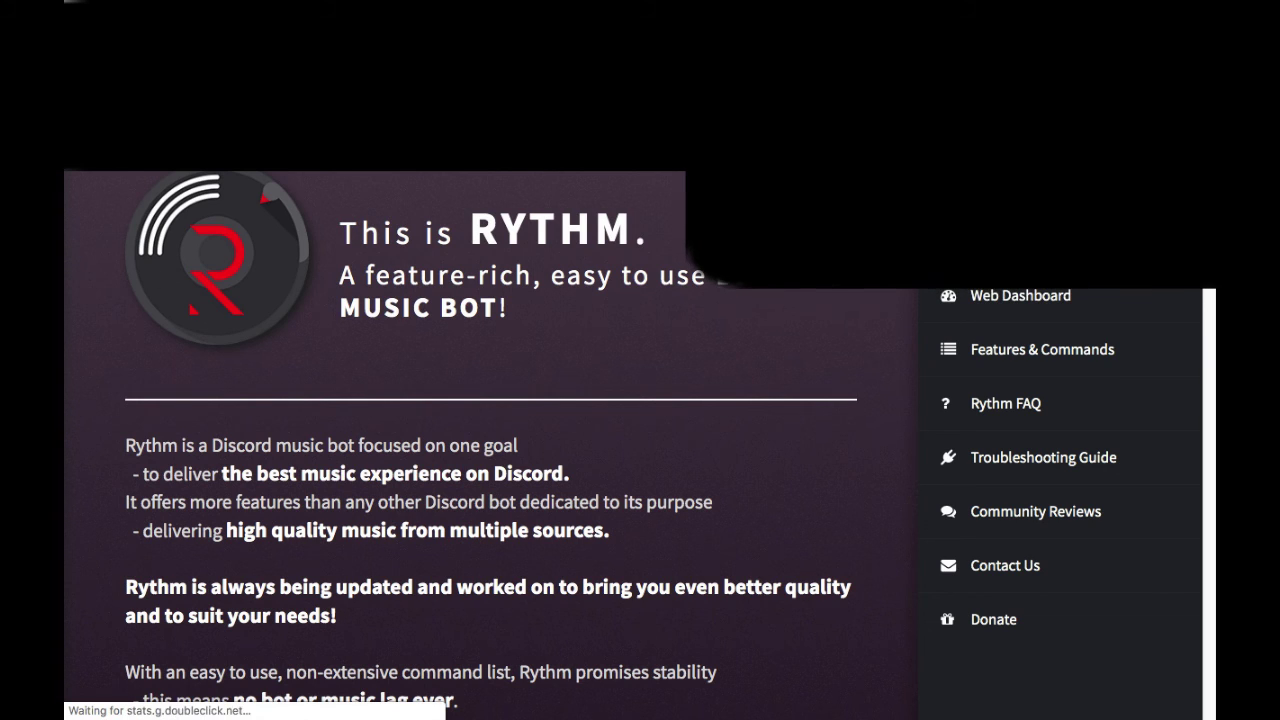
pyautogui.click(1020, 241)
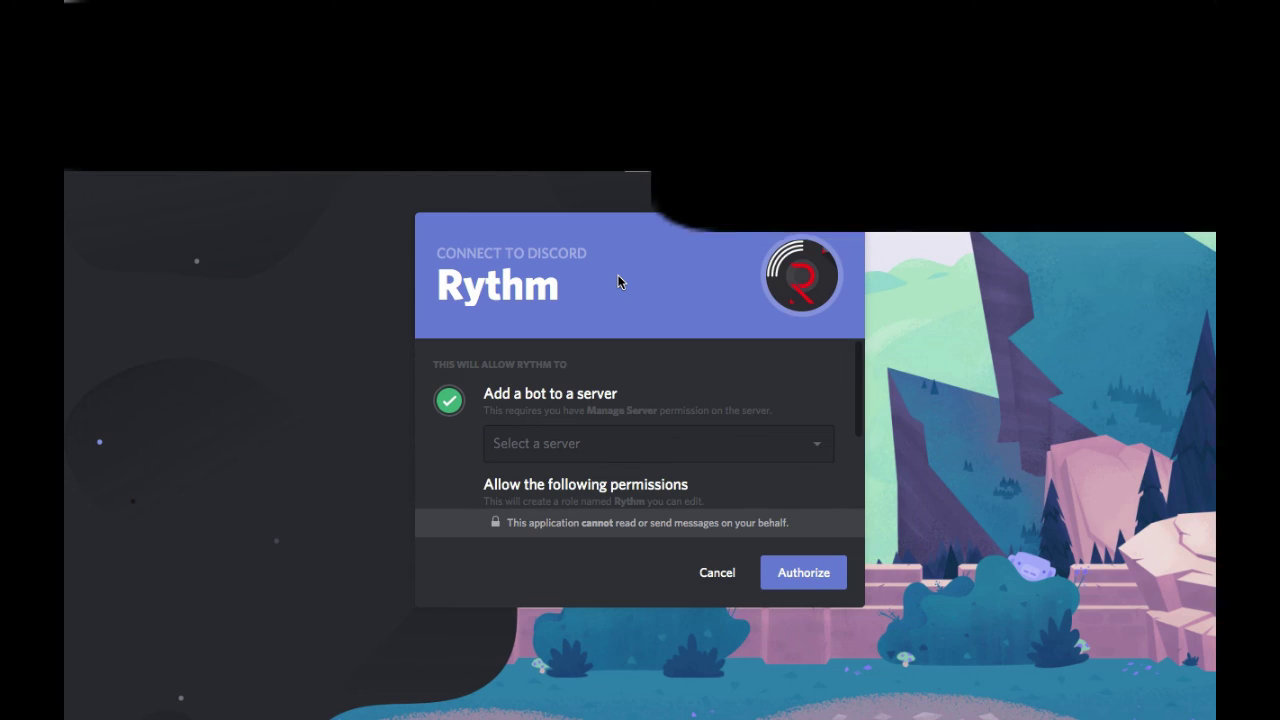
# - Authorize the Rythm bot for the Iknowdawae server with the Administrator permission and complete the human verification check
pyautogui.click(641, 441)
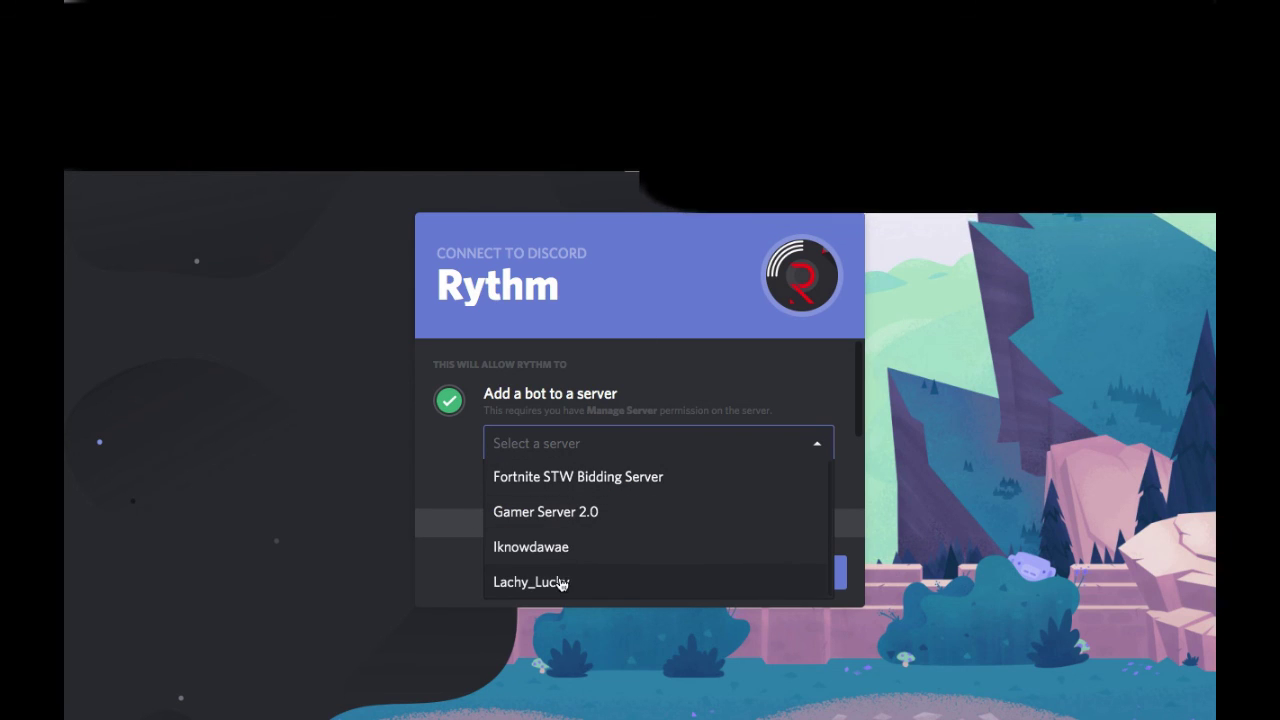
pyautogui.click(560, 546)
pyautogui.scroll(-2, 628, 400)
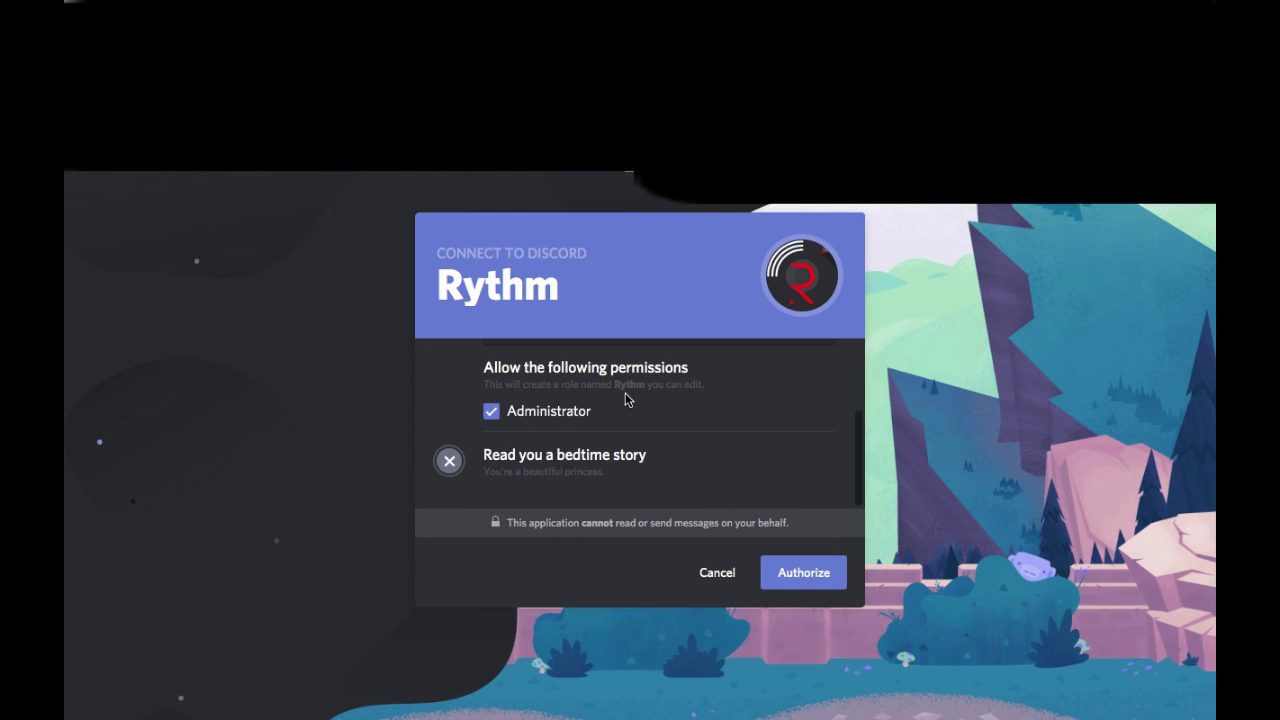
pyautogui.click(797, 576)
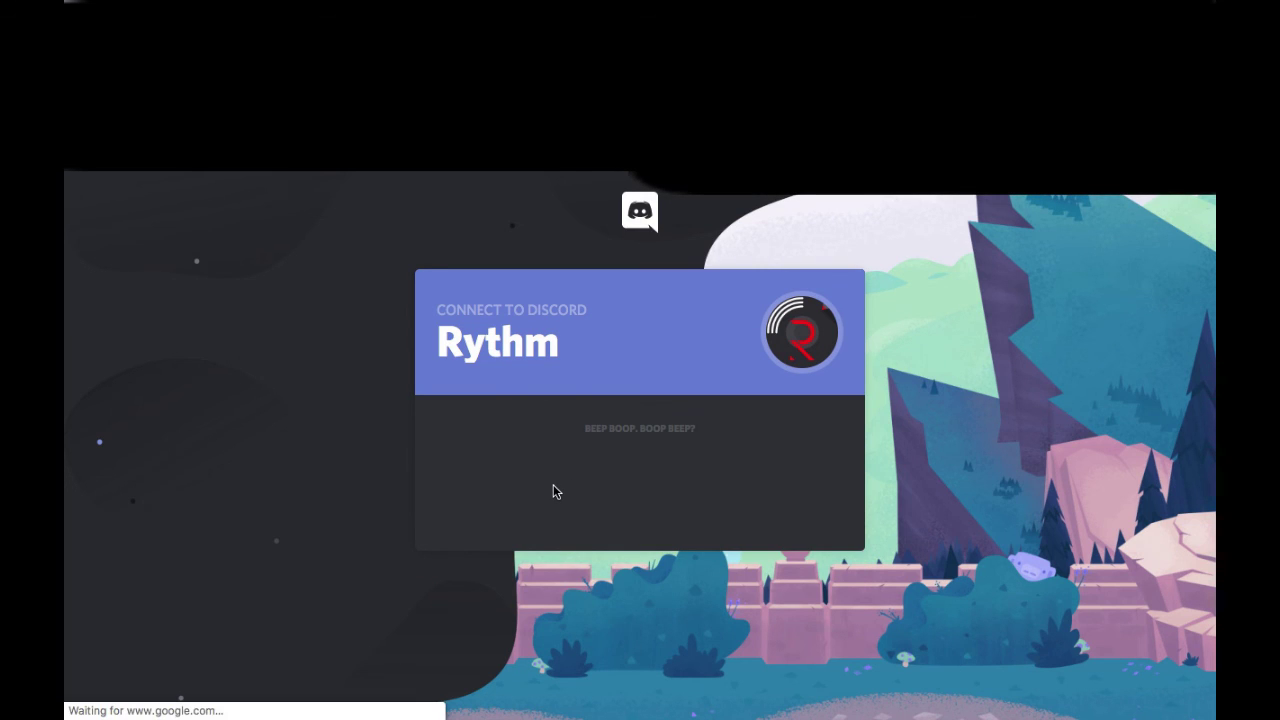
pyautogui.click(526, 488)
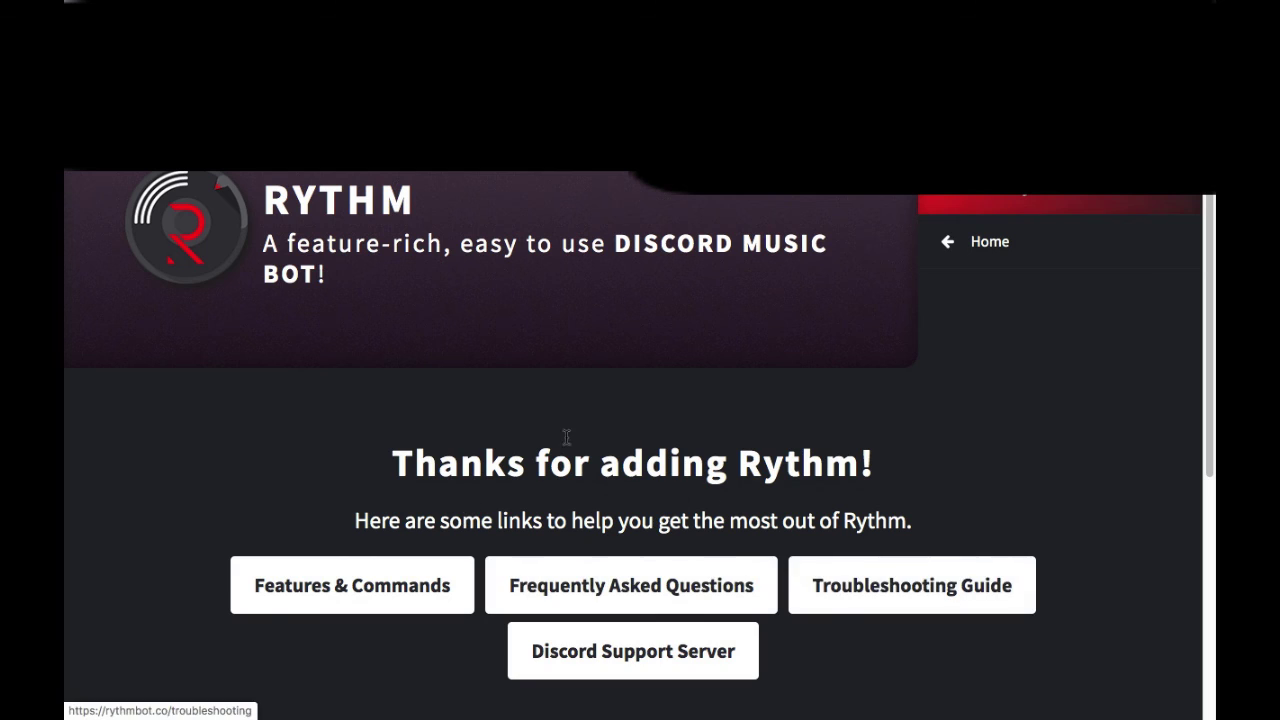
# - Switch back to Discord and read the Rythm bot's welcome message in the general text channel
pyautogui.hotkey('ctrl', 'Left')
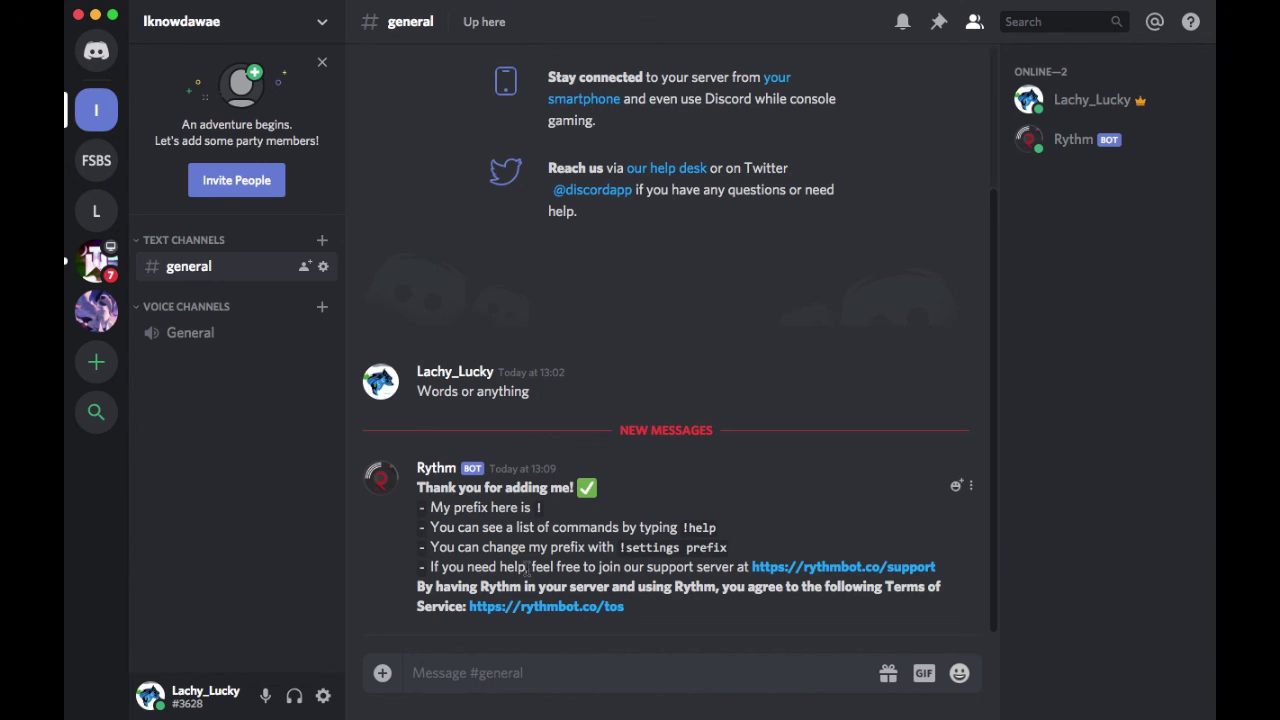
pyautogui.scroll(3, 625, 436)
pyautogui.scroll(-3, 625, 436)
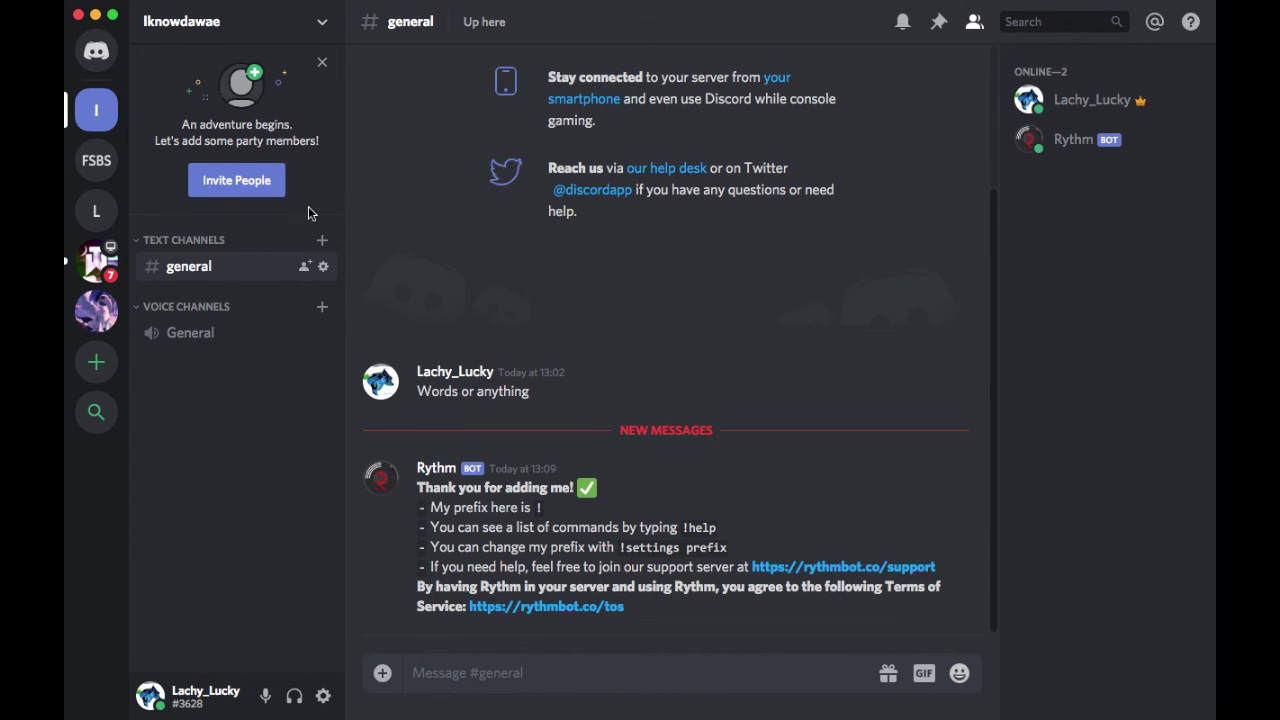